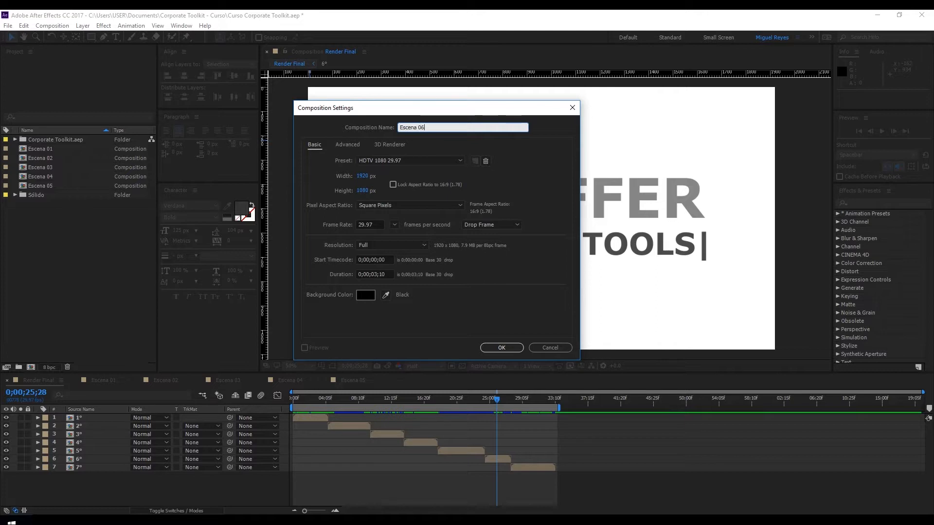
Step: Create the composition Escena 06 with the HDTV 1080 29.97 preset and a duration of 0;00;03;10
{"action": "left_click", "coordinate": [317, 168]}
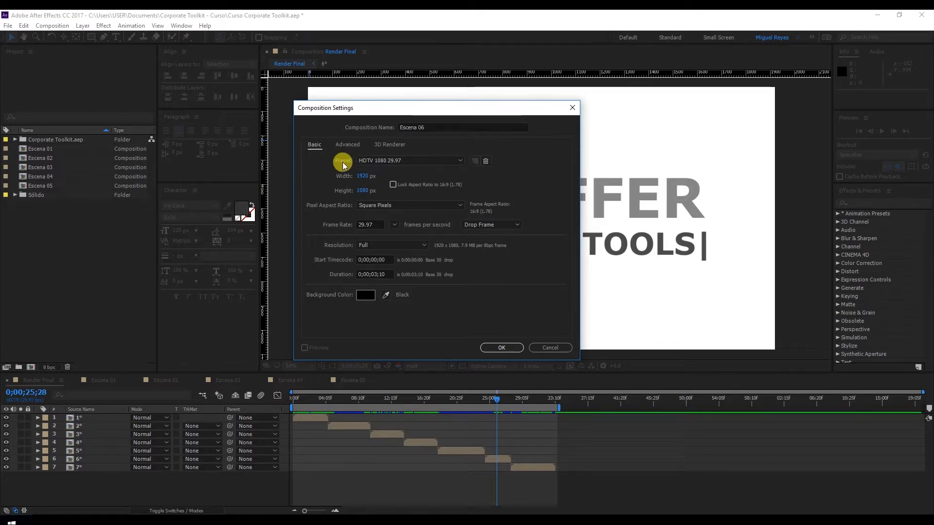
{"action": "double_click", "coordinate": [380, 276]}
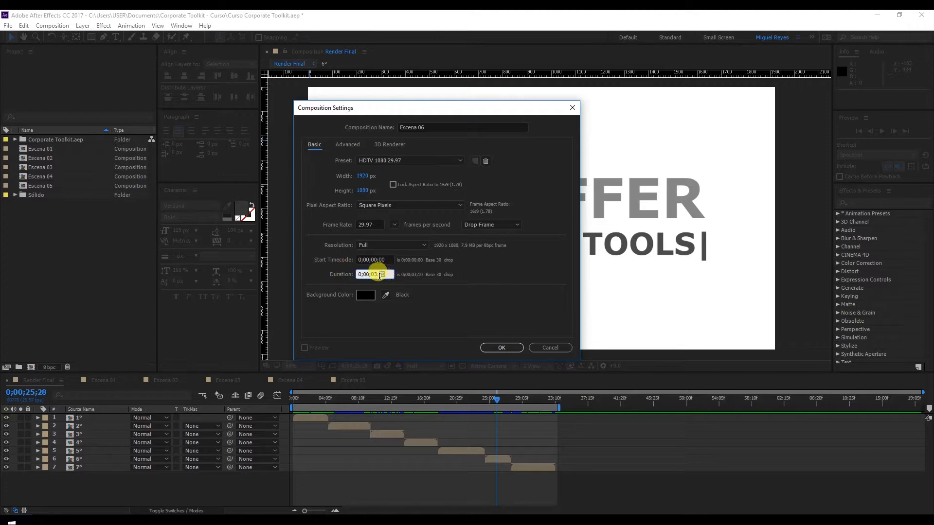
{"action": "left_click", "coordinate": [507, 348]}
Step: Add a white full-frame solid named Background to the new composition and lock its layer
{"action": "right_click", "coordinate": [112, 454]}
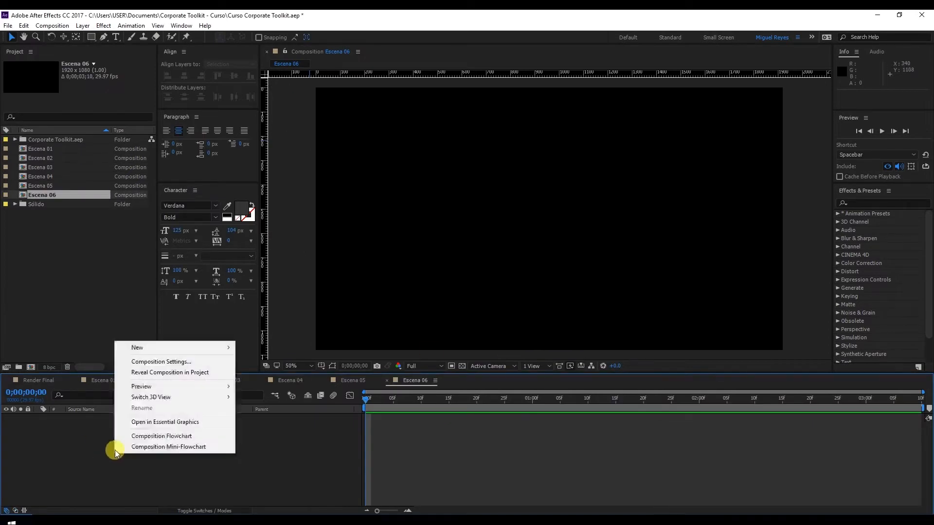
{"action": "mouse_move", "coordinate": [187, 347]}
{"action": "left_click", "coordinate": [281, 373]}
{"action": "type", "text": "Background"}
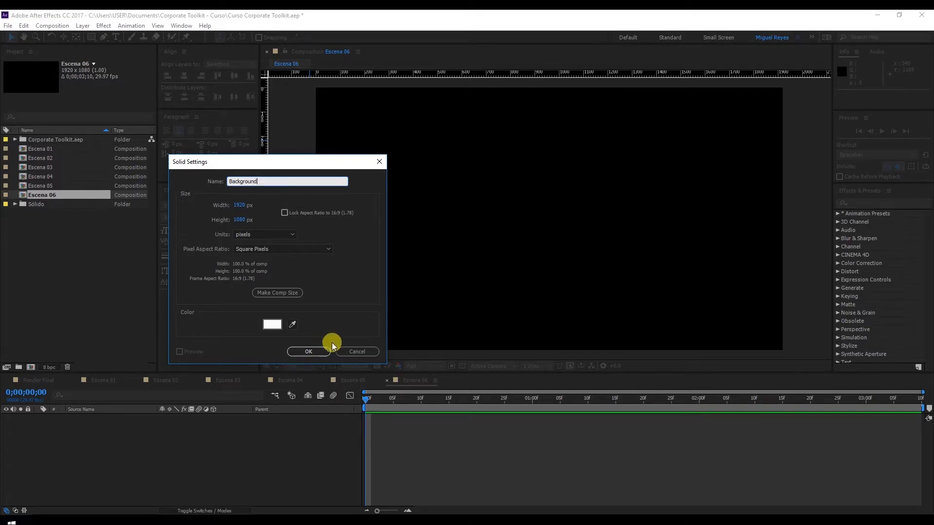
{"action": "left_click", "coordinate": [319, 349]}
{"action": "left_click", "coordinate": [27, 418]}
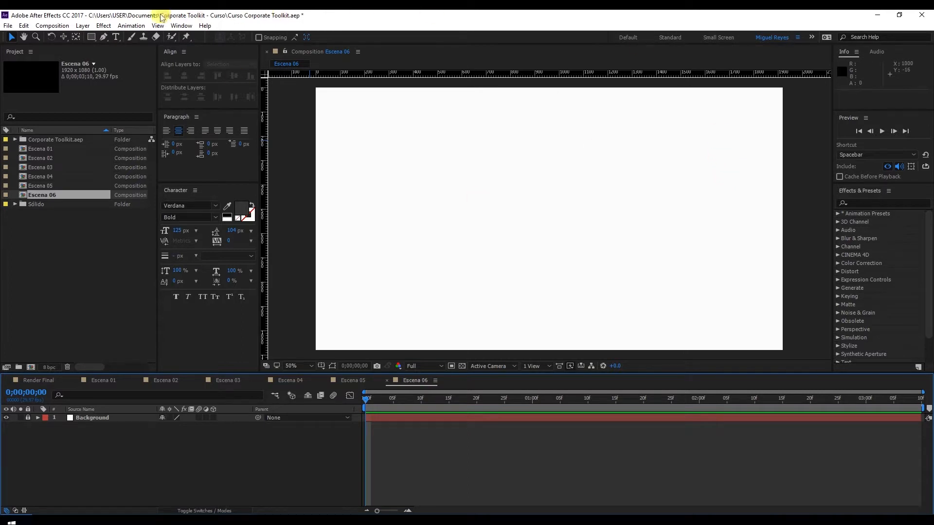
Step: Create a text layer reading |CREATIVE TOOLS| in the composition
{"action": "left_click", "coordinate": [117, 41]}
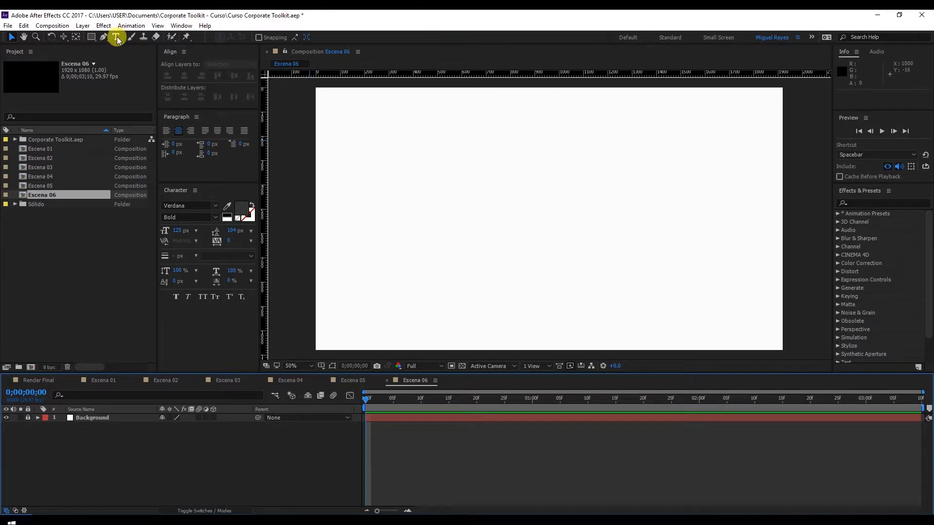
{"action": "left_click", "coordinate": [450, 203]}
{"action": "type", "text": "|C"}
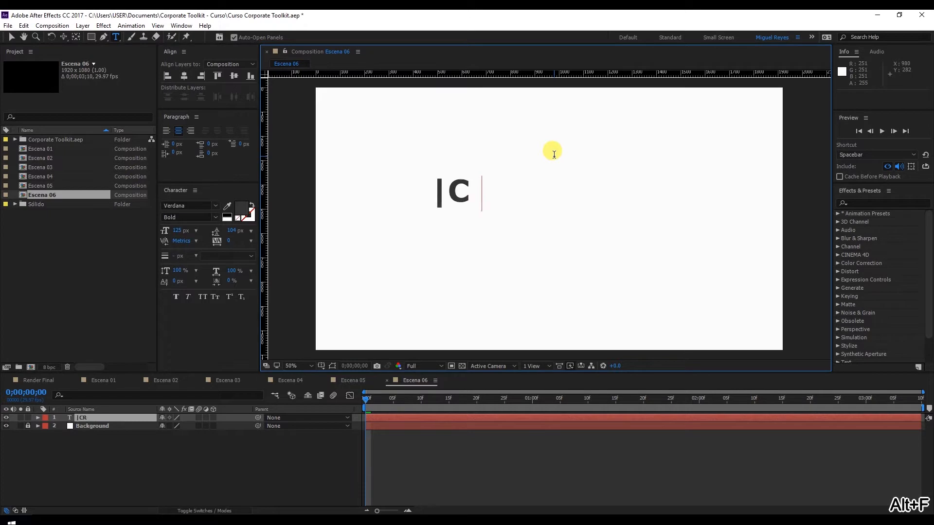
{"action": "type", "text": "REATIVE TOOLS"}
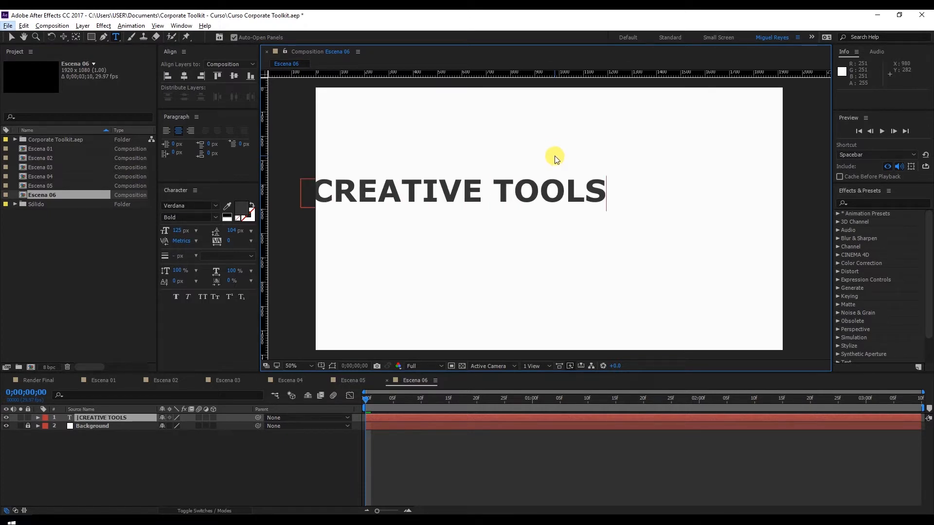
{"action": "type", "text": "|"}
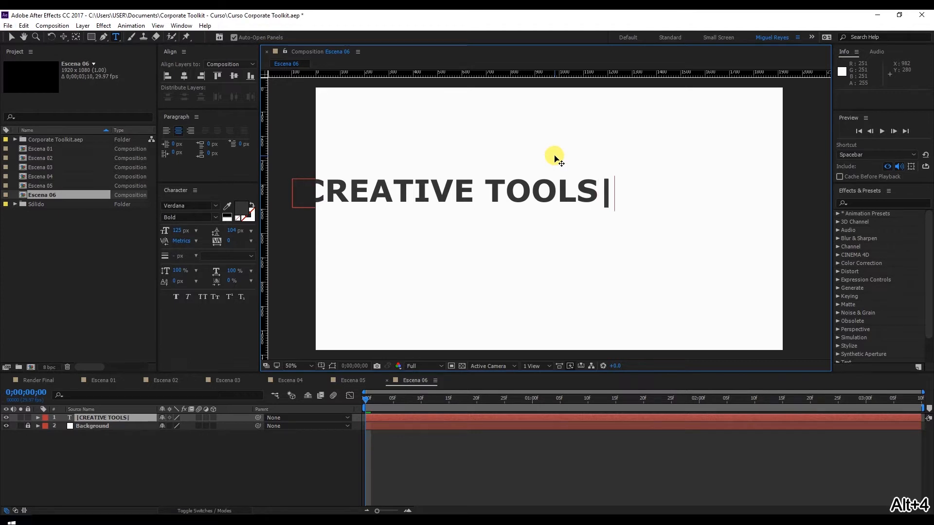
{"action": "left_click", "coordinate": [11, 37]}
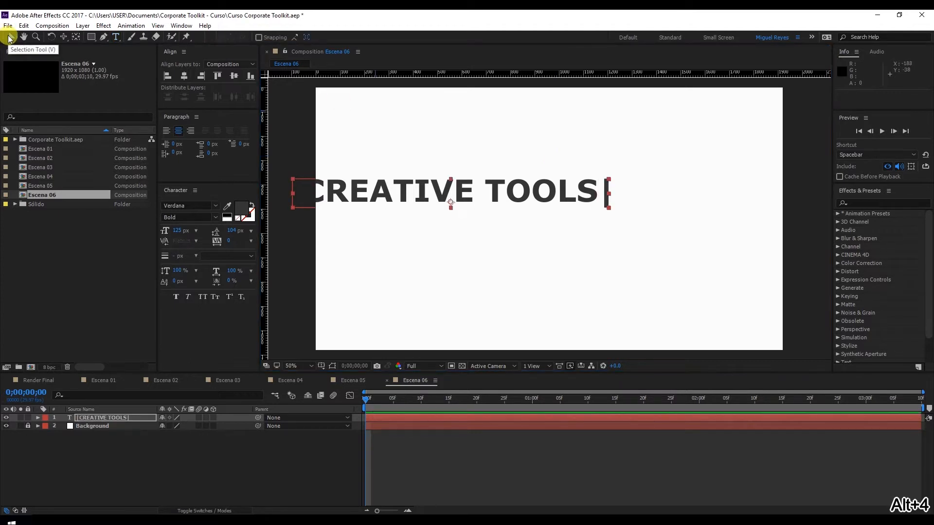
Step: Review the title's font, style, size and paragraph alignment settings
{"action": "left_click", "coordinate": [183, 205]}
{"action": "left_click", "coordinate": [185, 216]}
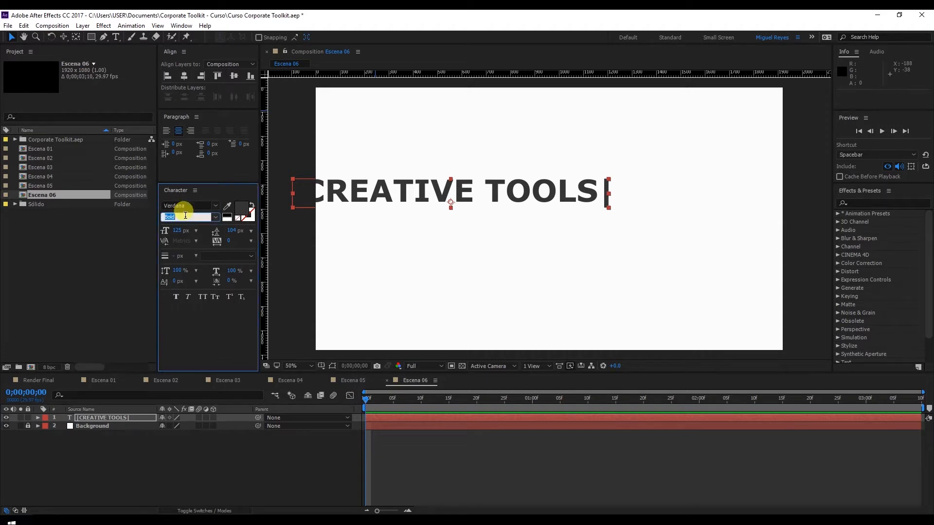
{"action": "left_click", "coordinate": [180, 228]}
{"action": "left_click", "coordinate": [185, 121]}
{"action": "left_click", "coordinate": [167, 130]}
{"action": "left_click", "coordinate": [184, 130]}
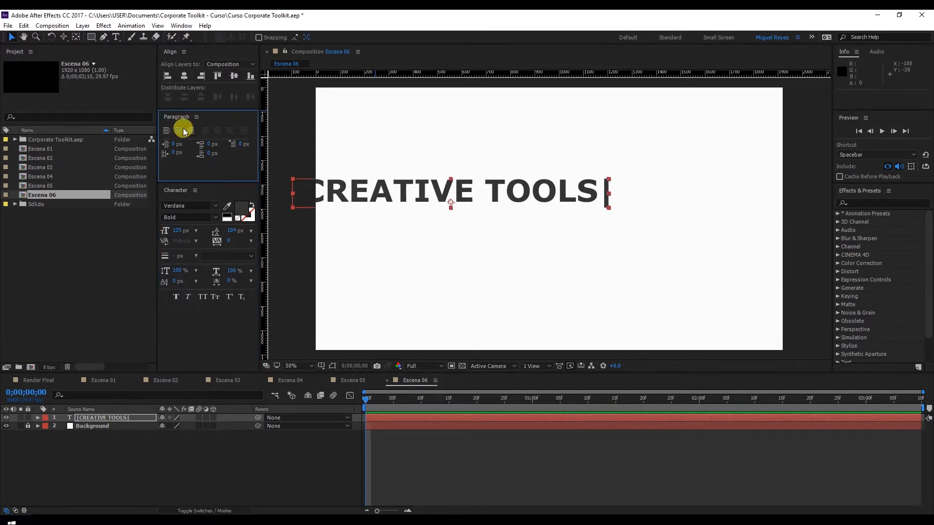
Step: Center the title horizontally and vertically relative to the composition, and deselect it
{"action": "left_click", "coordinate": [175, 55]}
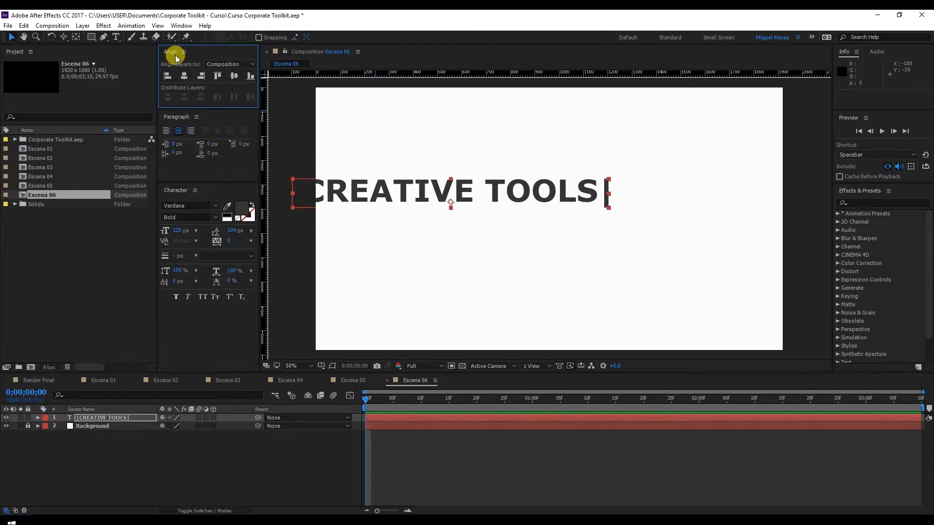
{"action": "left_click", "coordinate": [221, 63]}
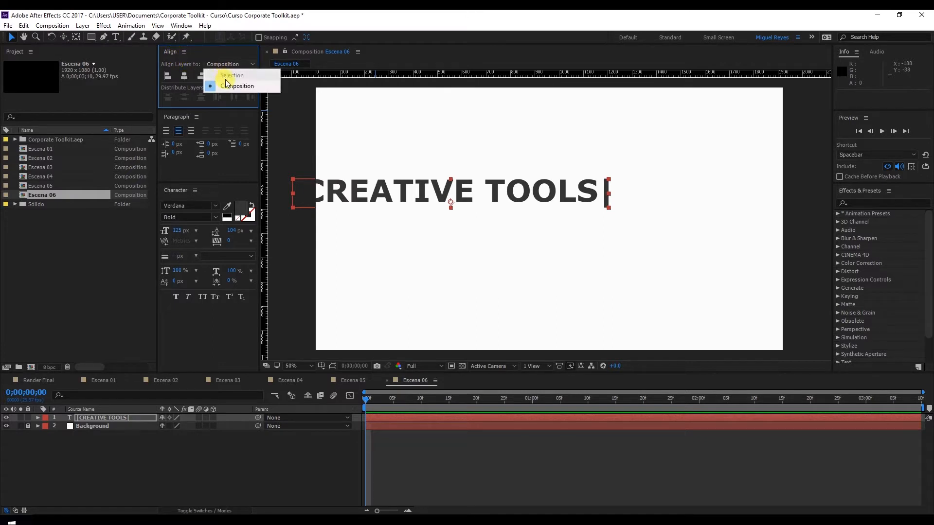
{"action": "left_click", "coordinate": [225, 81]}
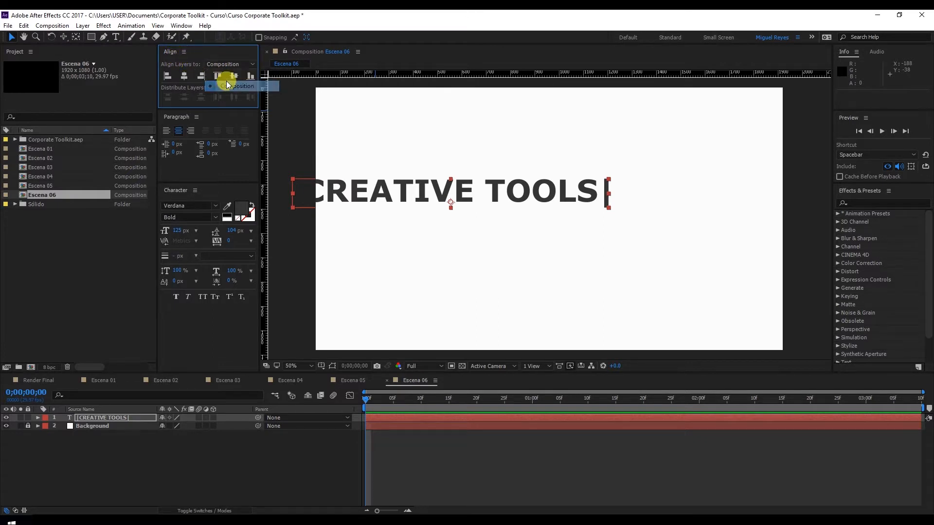
{"action": "left_click", "coordinate": [184, 75]}
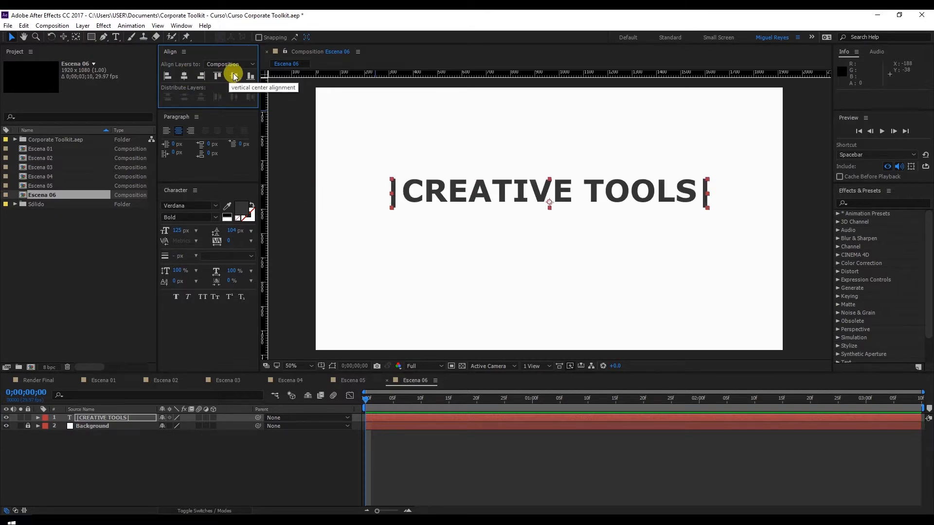
{"action": "left_click", "coordinate": [234, 75]}
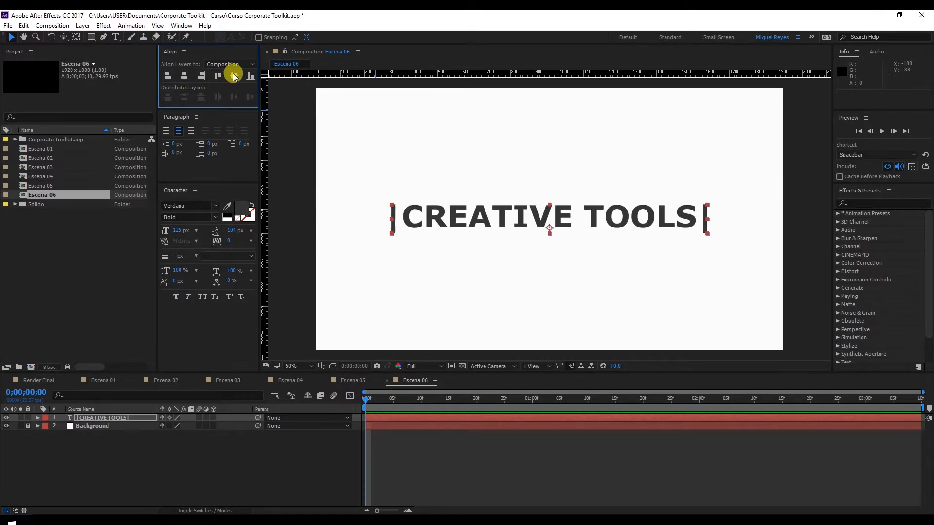
{"action": "left_click", "coordinate": [296, 153]}
{"action": "left_click", "coordinate": [11, 271]}
{"action": "left_click", "coordinate": [120, 457]}
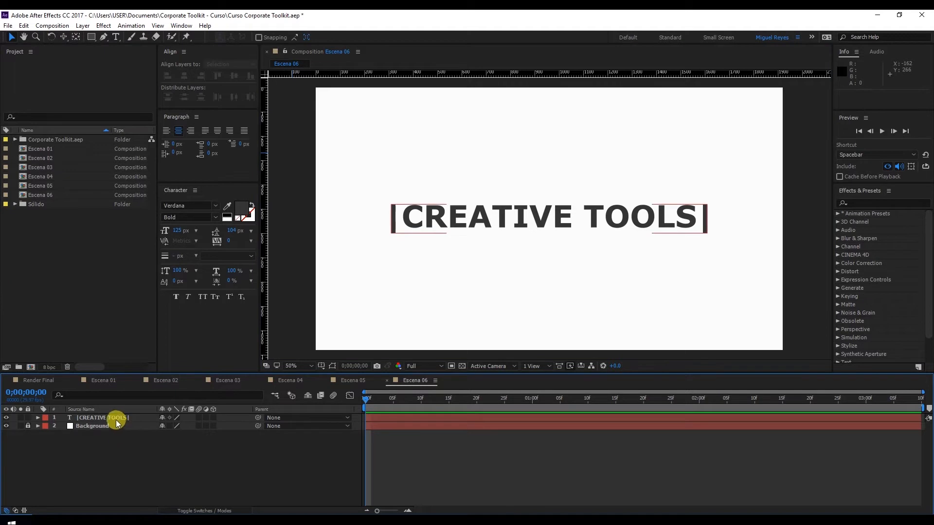
Step: Add a Position text animator to the |CREATIVE TOOLS| layer
{"action": "left_click", "coordinate": [116, 419]}
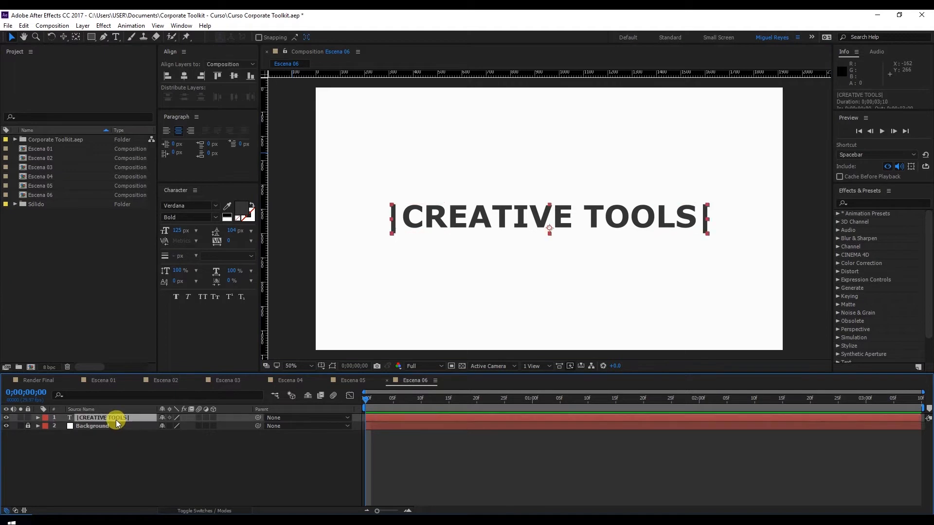
{"action": "left_click", "coordinate": [38, 417]}
{"action": "left_click", "coordinate": [47, 435]}
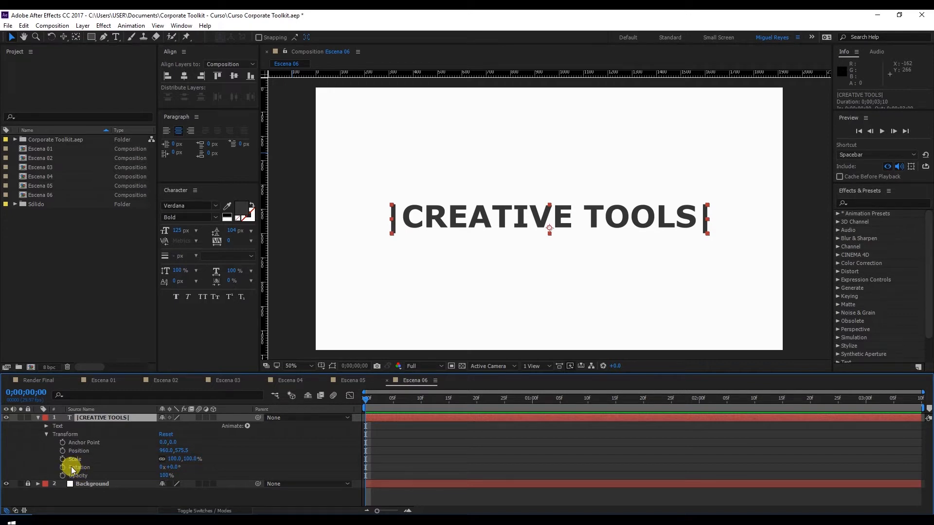
{"action": "left_click", "coordinate": [47, 434]}
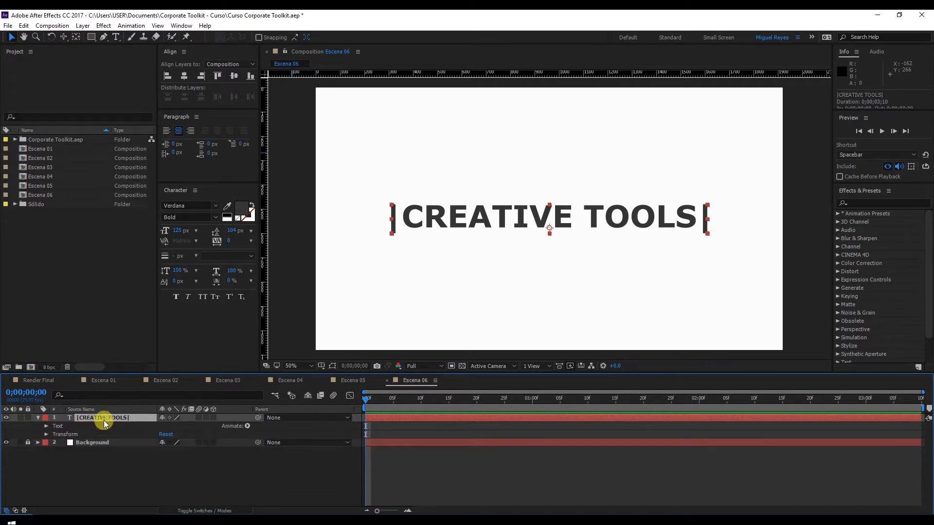
{"action": "left_click", "coordinate": [247, 426]}
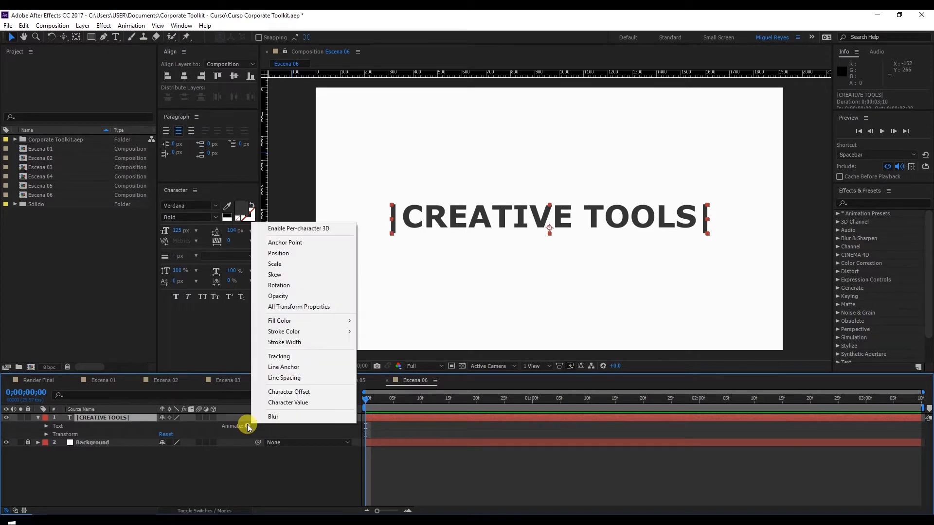
{"action": "left_click", "coordinate": [326, 253]}
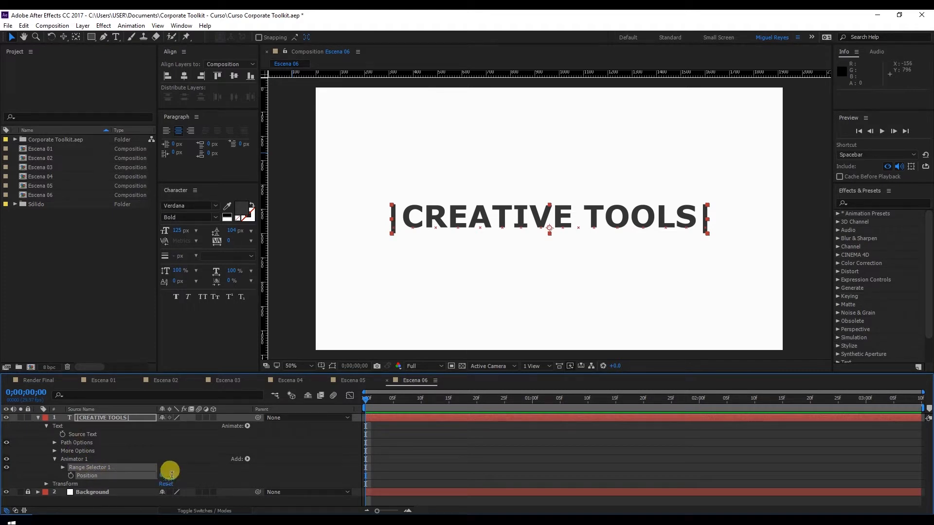
Step: Set the text animator's Position to 0, 175 to offset the title downward
{"action": "left_click", "coordinate": [178, 475]}
{"action": "type", "text": "175"}
{"action": "key", "text": "Return"}
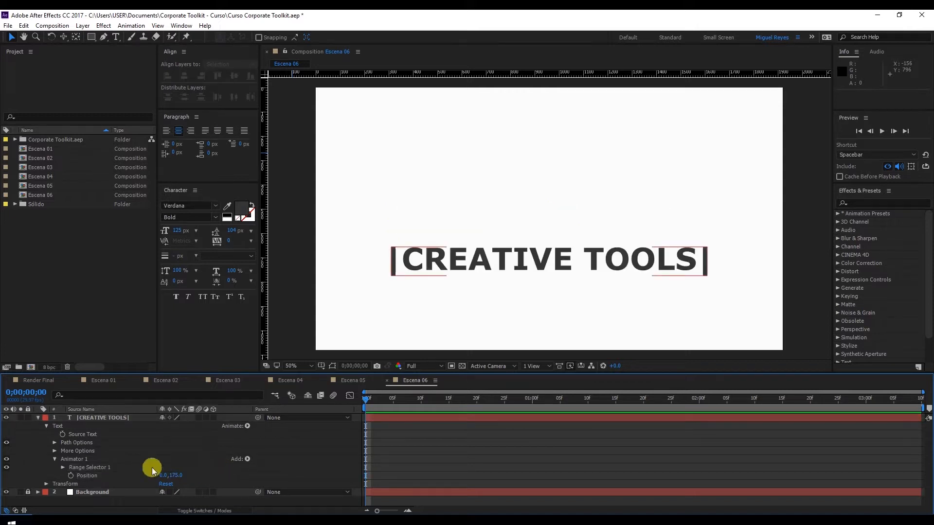
{"action": "mouse_move", "coordinate": [376, 401]}
{"action": "left_mouse_down"}
{"action": "mouse_move", "coordinate": [494, 396]}
{"action": "mouse_move", "coordinate": [365, 399]}
{"action": "left_mouse_up"}
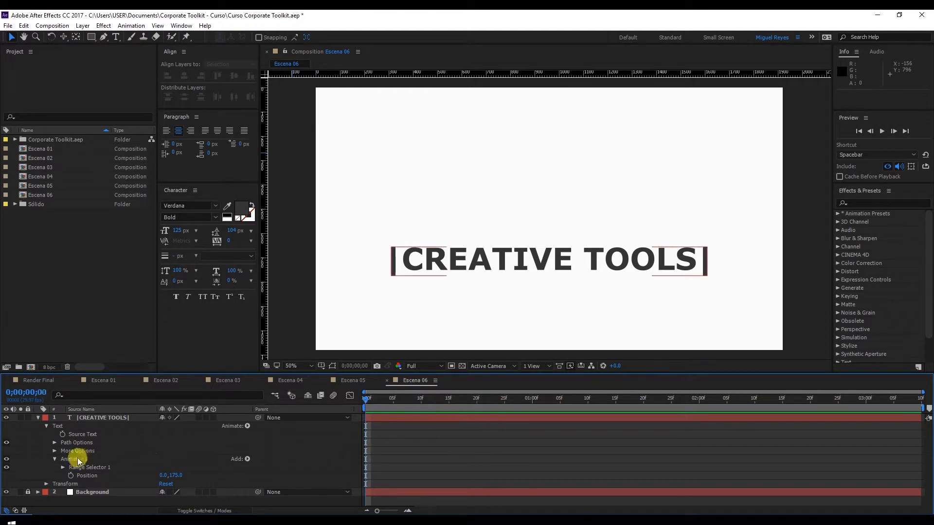
Step: Try out the character-based reveal by raising the range selector's Offset, and undo each Offset change
{"action": "left_click", "coordinate": [62, 468]}
{"action": "scroll", "coordinate": [195, 463], "scroll_direction": "down", "scroll_amount": 2}
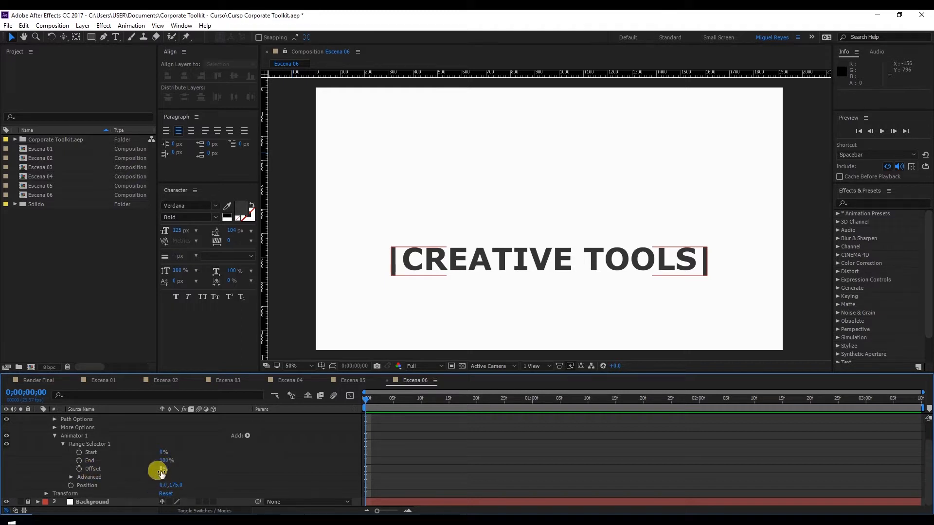
{"action": "left_click_drag", "start_coordinate": [161, 469], "coordinate": [218, 468]}
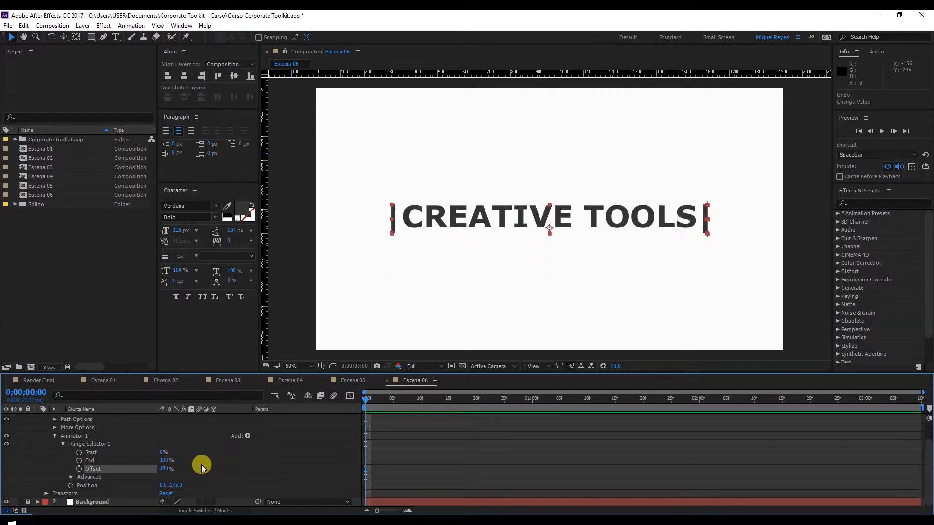
{"action": "key", "text": "ctrl+z"}
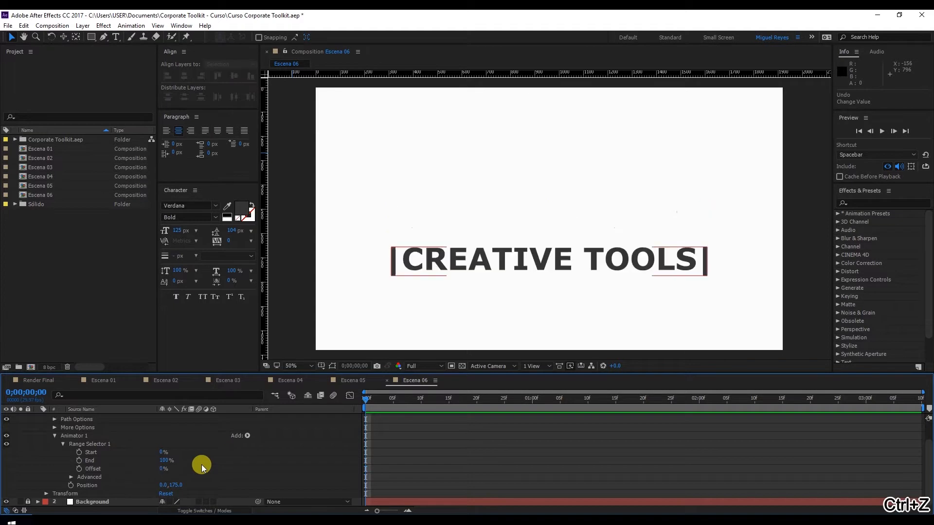
{"action": "left_click", "coordinate": [71, 478]}
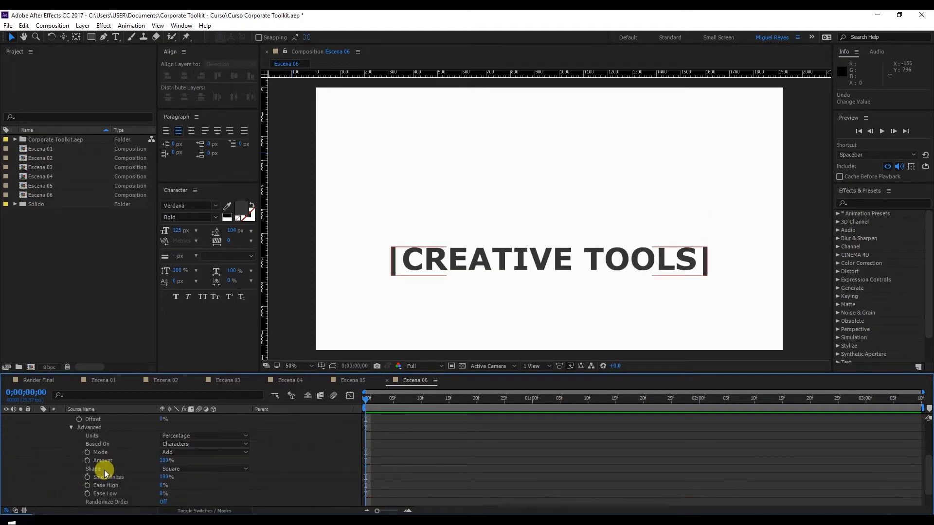
{"action": "scroll", "coordinate": [149, 433], "scroll_direction": "down", "scroll_amount": 2}
{"action": "left_click_drag", "start_coordinate": [157, 443], "coordinate": [546, 208]}
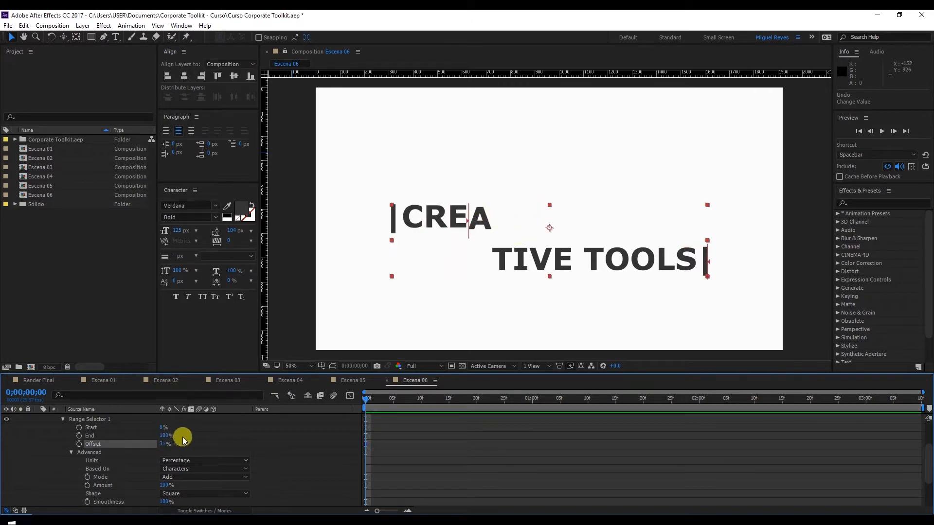
{"action": "key", "text": "ctrl+z"}
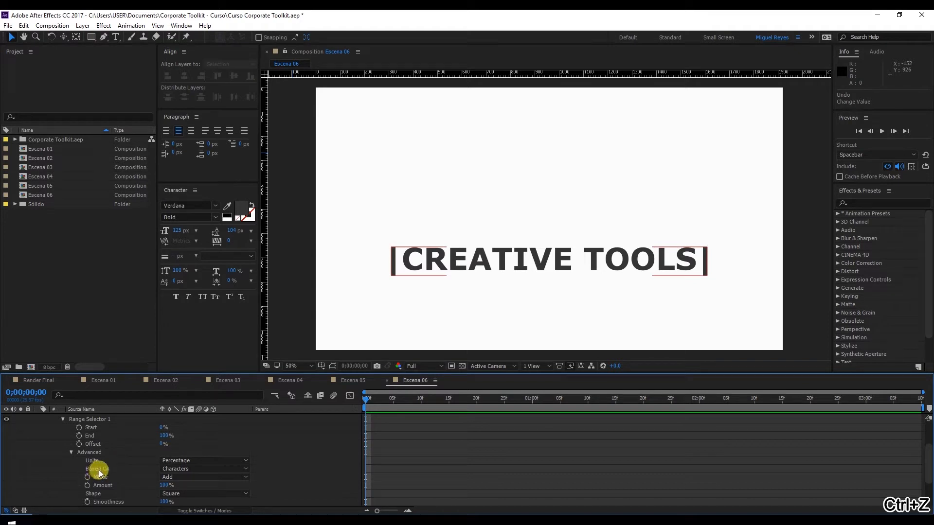
Step: Base the range selector on Words, try out its Offset, and undo the Offset change
{"action": "left_click", "coordinate": [165, 469]}
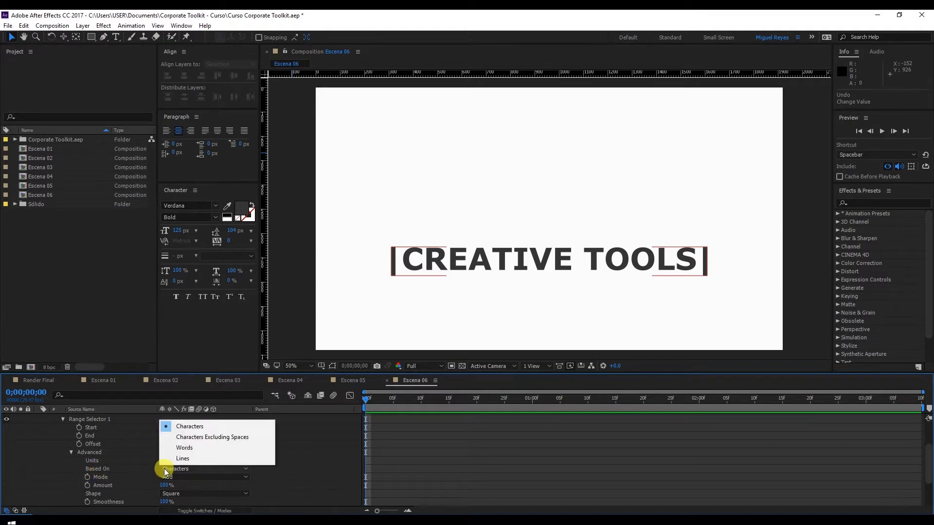
{"action": "left_click", "coordinate": [194, 447]}
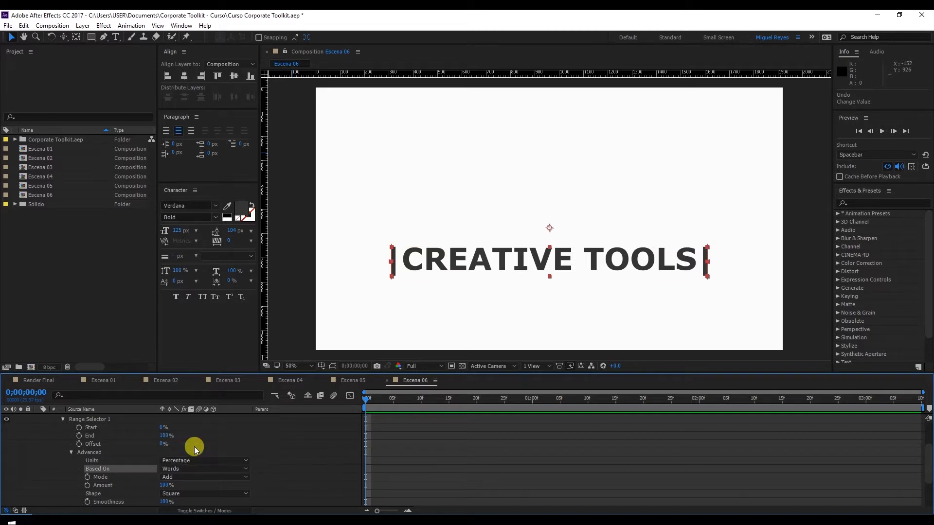
{"action": "mouse_move", "coordinate": [165, 447]}
{"action": "left_mouse_down"}
{"action": "mouse_move", "coordinate": [222, 439]}
{"action": "mouse_move", "coordinate": [174, 445]}
{"action": "left_mouse_up"}
{"action": "key", "text": "ctrl+z"}
Step: Set a starting keyframe of 0% for the range selector's Offset at 0;00;00;00
{"action": "left_click", "coordinate": [144, 475]}
{"action": "scroll", "coordinate": [144, 475], "scroll_direction": "down", "scroll_amount": 1}
{"action": "scroll", "coordinate": [144, 475], "scroll_direction": "up", "scroll_amount": 1}
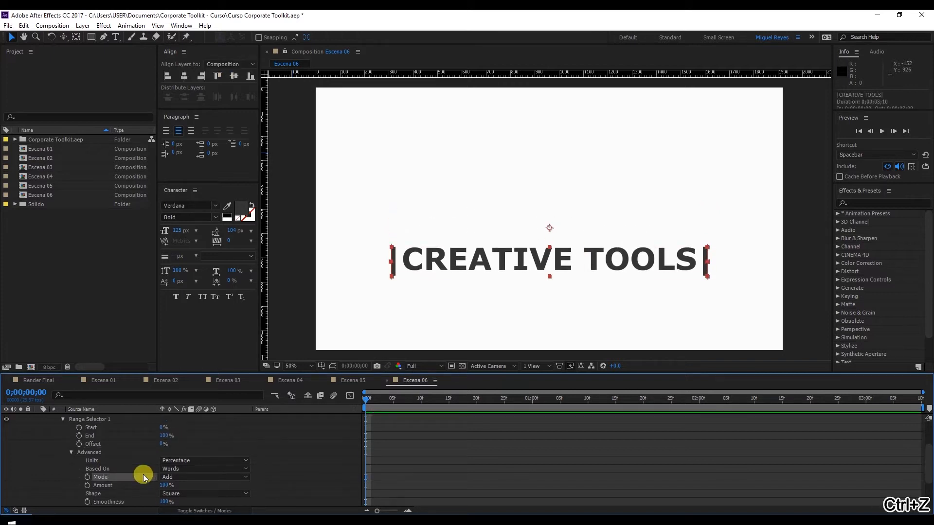
{"action": "left_click", "coordinate": [79, 444]}
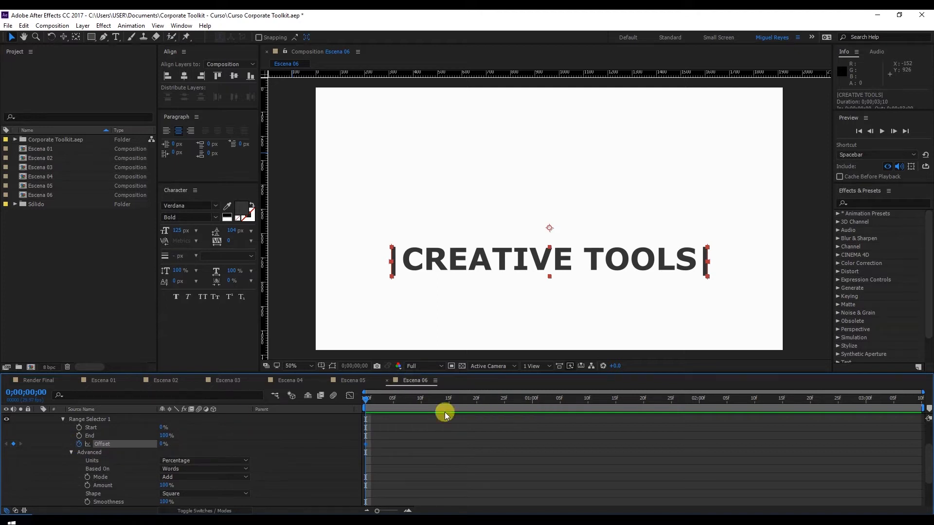
Step: Add a second Offset keyframe of 100% at 0;00;01;00 for the title's range selector
{"action": "left_click", "coordinate": [533, 399]}
{"action": "left_click", "coordinate": [14, 444]}
{"action": "left_click", "coordinate": [161, 445]}
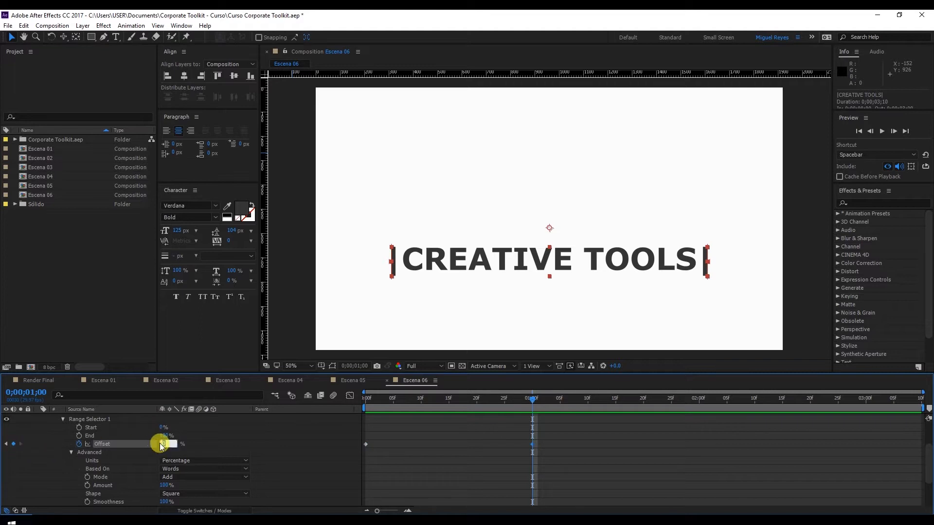
{"action": "type", "text": "100"}
Step: Set the title's range selector Shape to Ramp Up, viewing the composition at 0;00;00;00
{"action": "left_click_drag", "start_coordinate": [532, 397], "coordinate": [307, 420]}
{"action": "scroll", "coordinate": [183, 474], "scroll_direction": "down", "scroll_amount": 1}
{"action": "scroll", "coordinate": [158, 472], "scroll_direction": "down", "scroll_amount": 1}
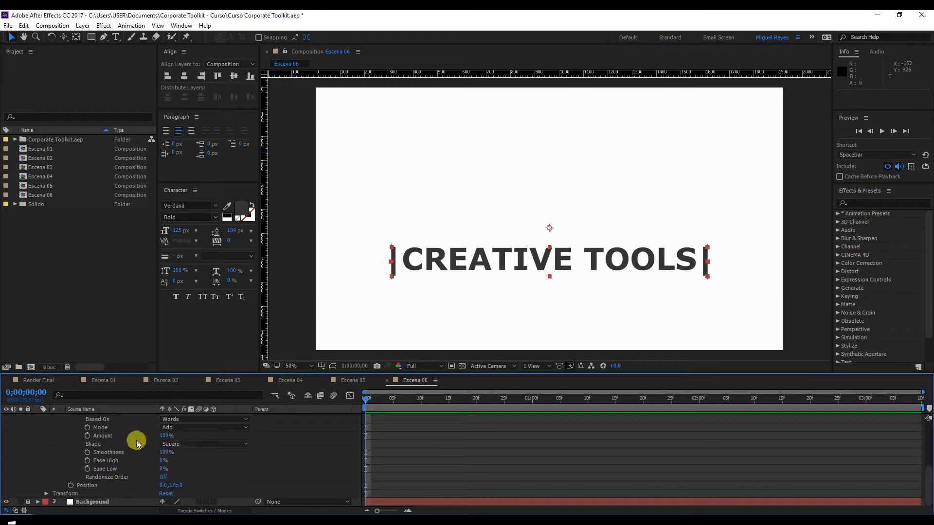
{"action": "left_click", "coordinate": [173, 444]}
{"action": "left_click", "coordinate": [193, 469]}
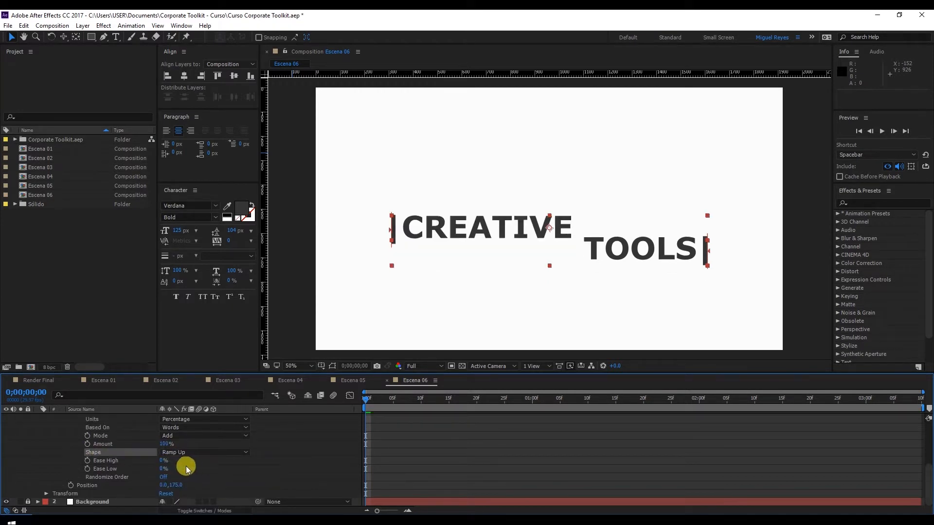
Step: Set both Ease High and Ease Low of the title's range selector to 50%
{"action": "left_click", "coordinate": [165, 460]}
{"action": "type", "text": "50"}
{"action": "left_click", "coordinate": [164, 470]}
{"action": "type", "text": "5"}
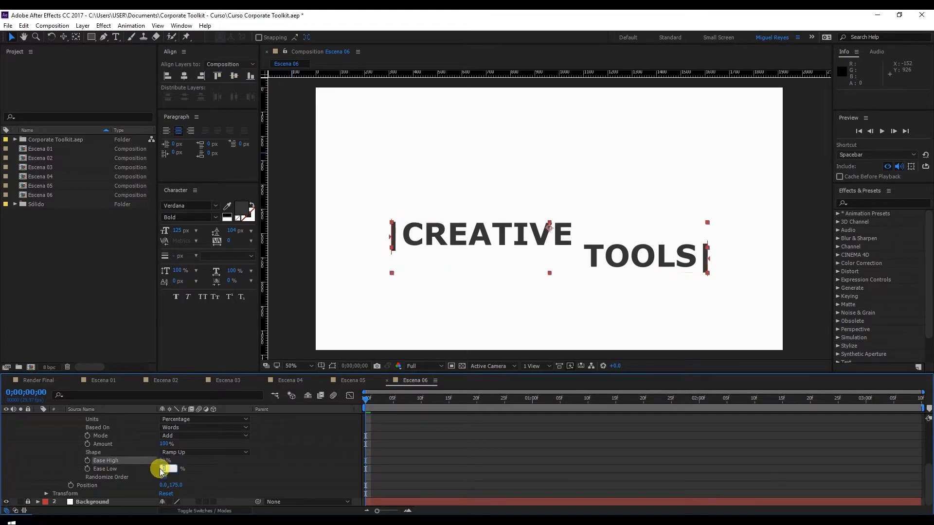
{"action": "left_click", "coordinate": [290, 479]}
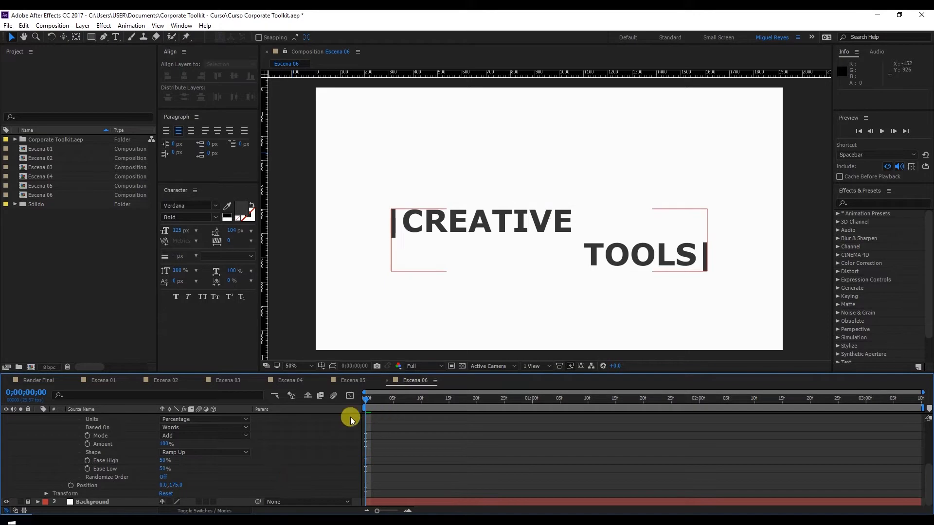
Step: Change the title's first Offset keyframe at 0;00;00;00 to -60%
{"action": "scroll", "coordinate": [384, 416], "scroll_direction": "up", "scroll_amount": 2}
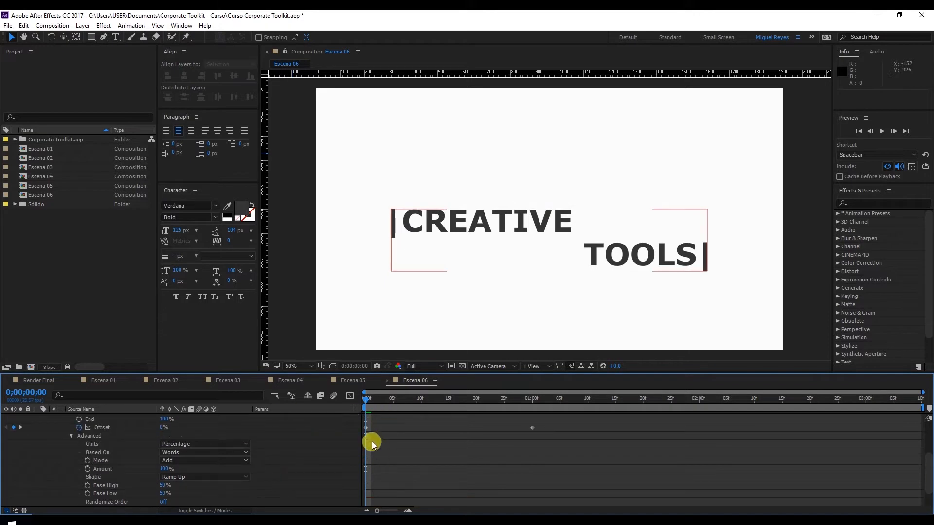
{"action": "left_click", "coordinate": [365, 428]}
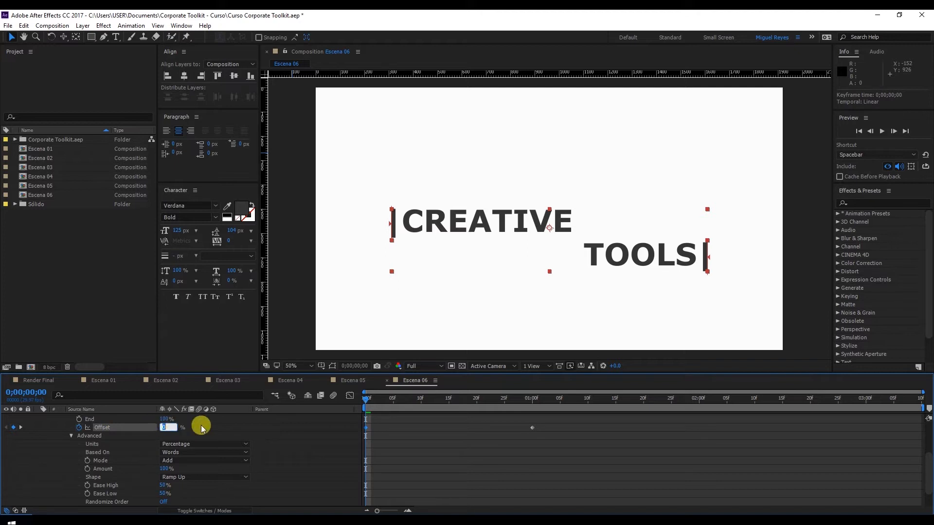
{"action": "left_click", "coordinate": [179, 427]}
{"action": "left_click_drag", "start_coordinate": [156, 428], "coordinate": [137, 429]}
{"action": "left_click", "coordinate": [164, 426]}
{"action": "type", "text": "-"}
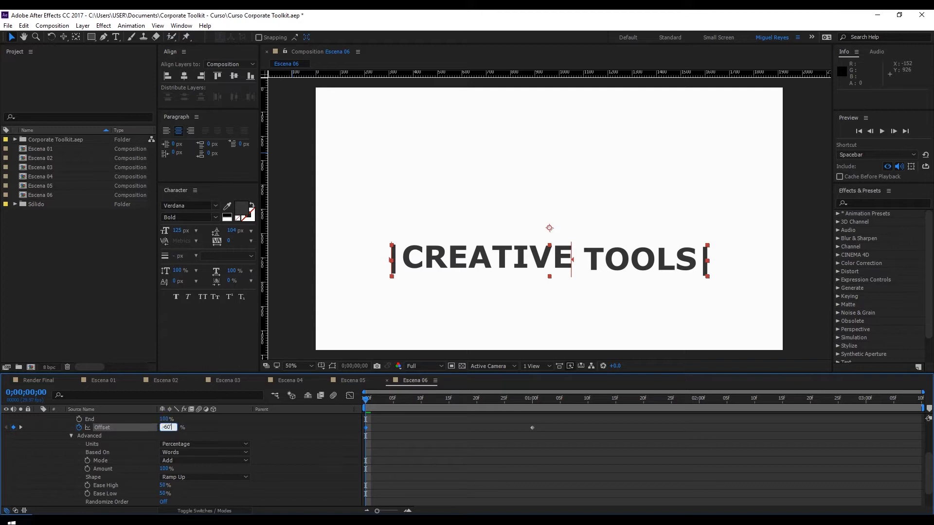
{"action": "type", "text": "60"}
{"action": "key", "text": "Return"}
Step: Apply Easy Ease to both Offset keyframes of the title's range selector
{"action": "left_click", "coordinate": [561, 439]}
{"action": "left_click_drag", "start_coordinate": [565, 439], "coordinate": [366, 425]}
{"action": "right_click", "coordinate": [366, 425]}
{"action": "mouse_move", "coordinate": [408, 417]}
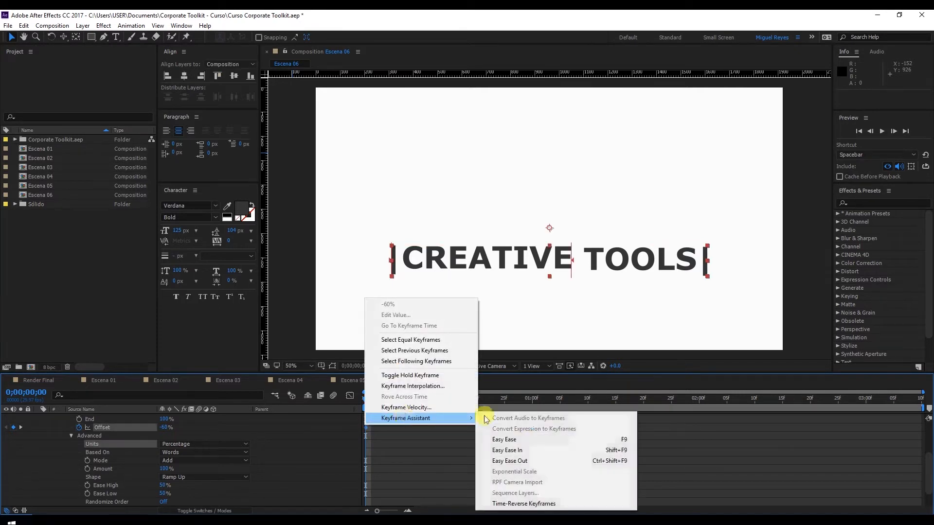
{"action": "left_click", "coordinate": [525, 439]}
{"action": "left_click", "coordinate": [519, 454]}
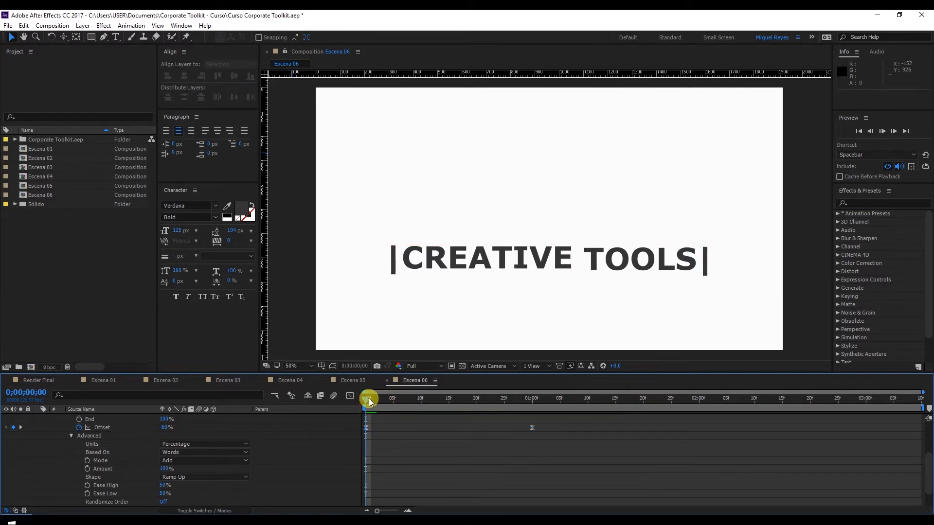
Step: Preview the title's word-by-word animation up to 0;00;01;00 and collapse the title layer's properties
{"action": "key", "text": "space"}
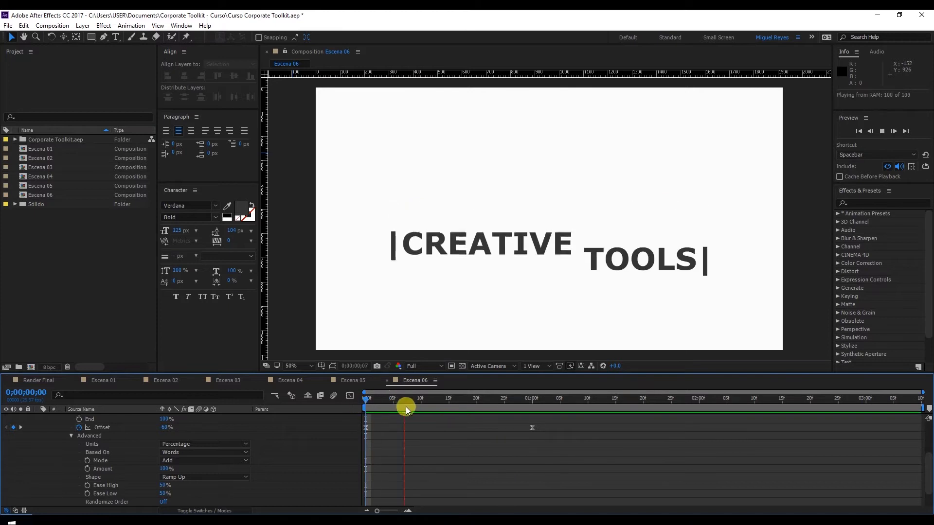
{"action": "left_click", "coordinate": [427, 399]}
{"action": "left_click_drag", "start_coordinate": [427, 399], "coordinate": [532, 399]}
{"action": "scroll", "coordinate": [494, 443], "scroll_direction": "up", "scroll_amount": 1}
{"action": "scroll", "coordinate": [494, 443], "scroll_direction": "up", "scroll_amount": 2}
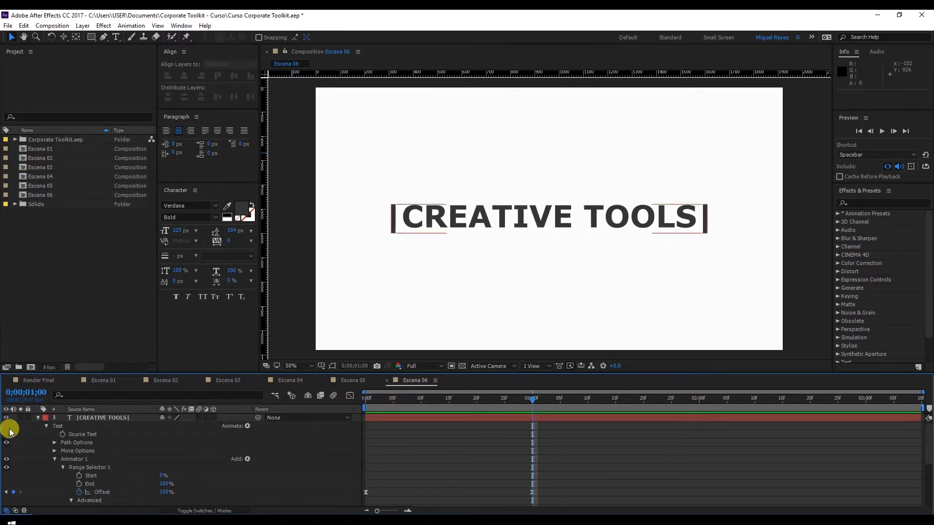
{"action": "left_click", "coordinate": [37, 418]}
{"action": "left_click", "coordinate": [51, 438]}
Step: Create a new text layer reading WE OFFER above the |CREATIVE TOOLS| title
{"action": "left_click", "coordinate": [129, 139]}
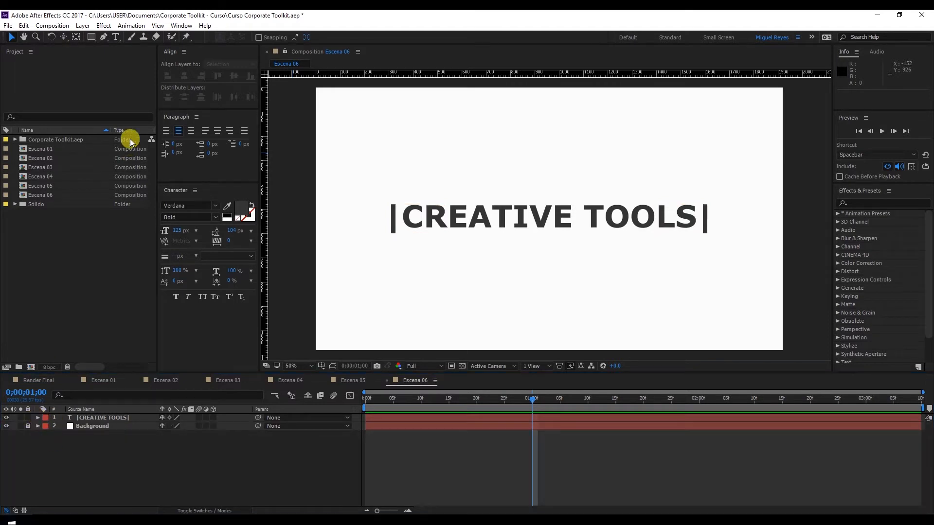
{"action": "left_click", "coordinate": [119, 38]}
{"action": "left_click", "coordinate": [449, 162]}
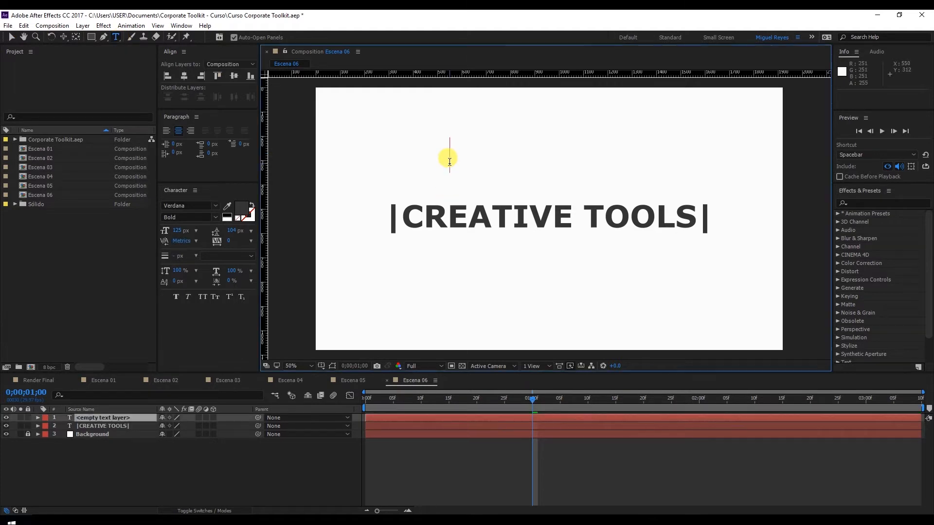
{"action": "type", "text": "WE OFFER"}
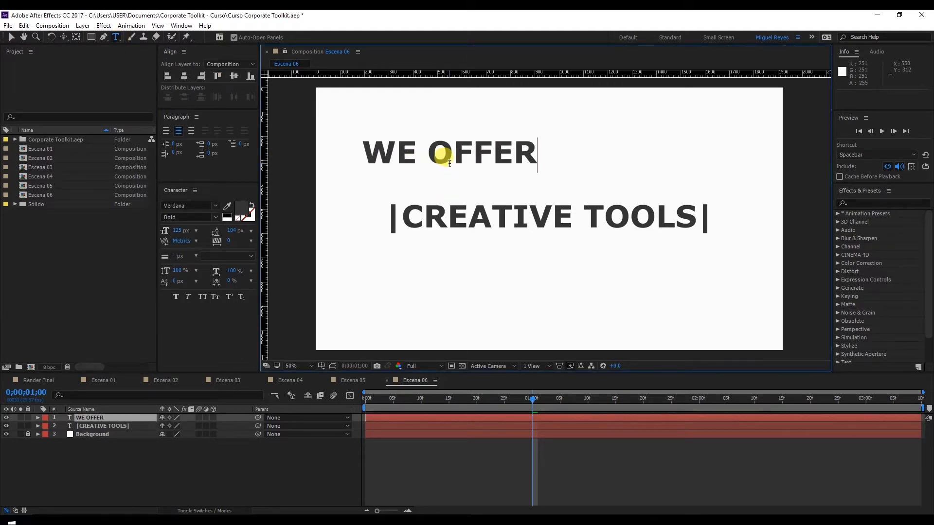
{"action": "left_click", "coordinate": [11, 38]}
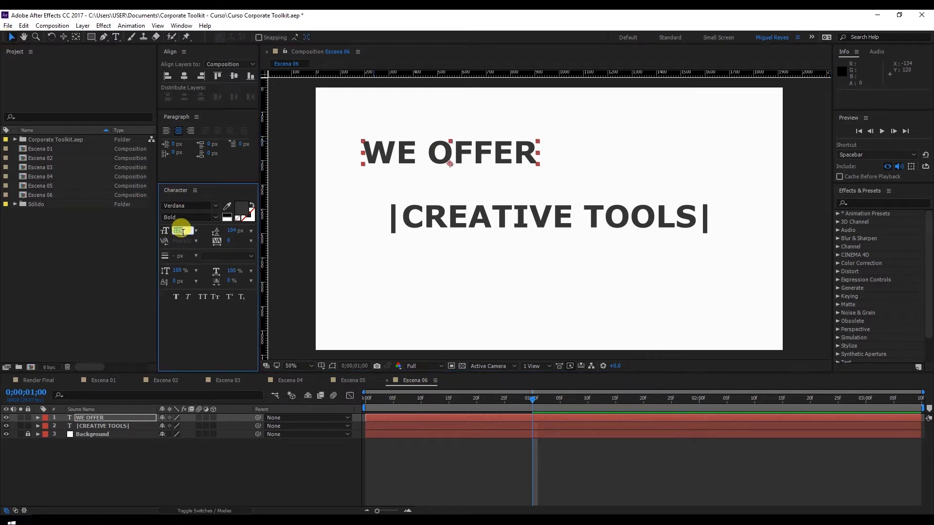
Step: Set the WE OFFER text's size to 225 px and its fill color to the grey 7B7B7B
{"action": "type", "text": "225"}
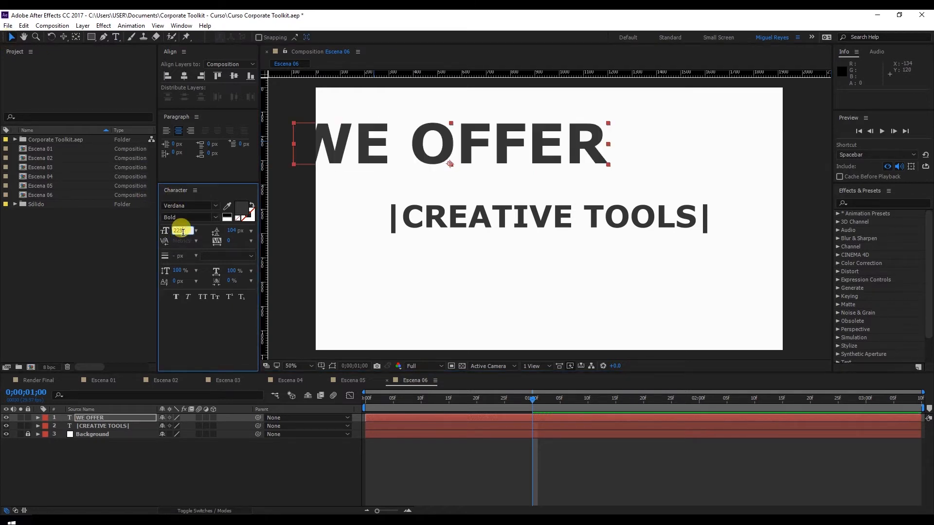
{"action": "left_click", "coordinate": [12, 39]}
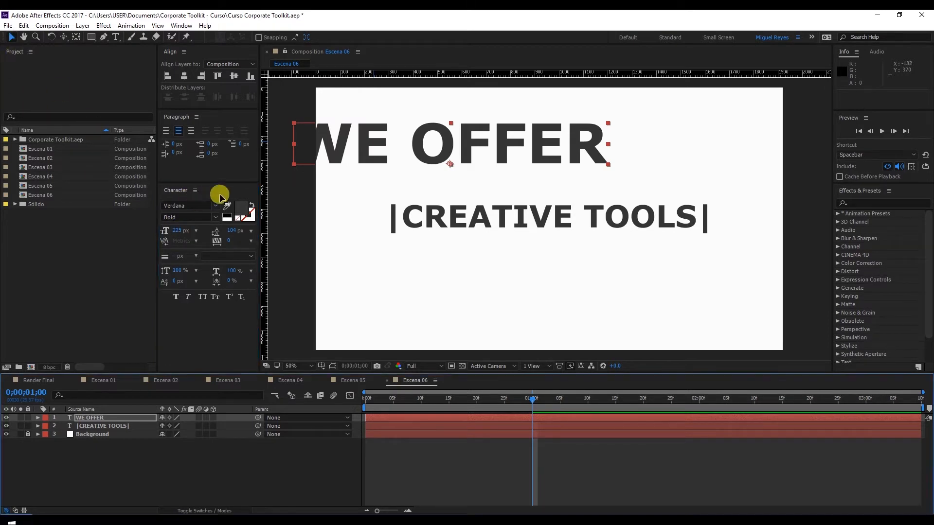
{"action": "left_click", "coordinate": [241, 210]}
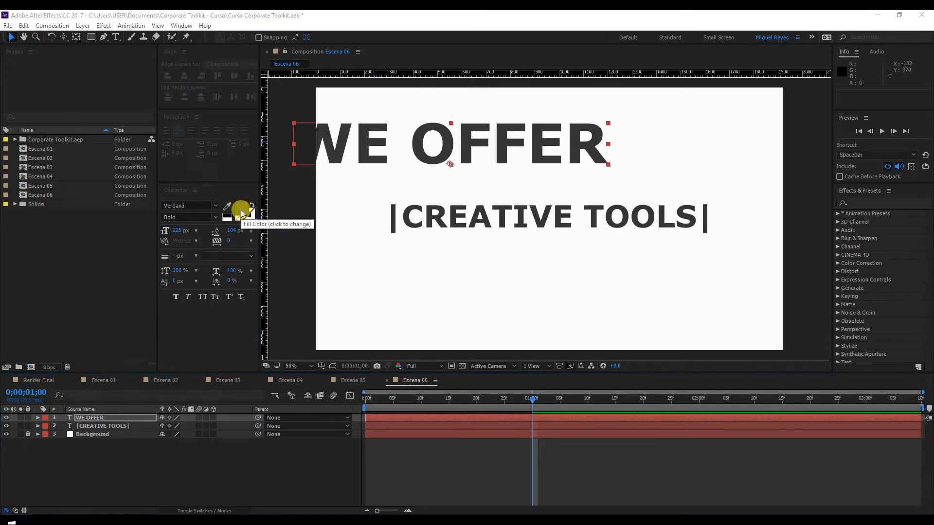
{"action": "left_click", "coordinate": [59, 430]}
{"action": "left_click_drag", "start_coordinate": [61, 430], "coordinate": [58, 405]}
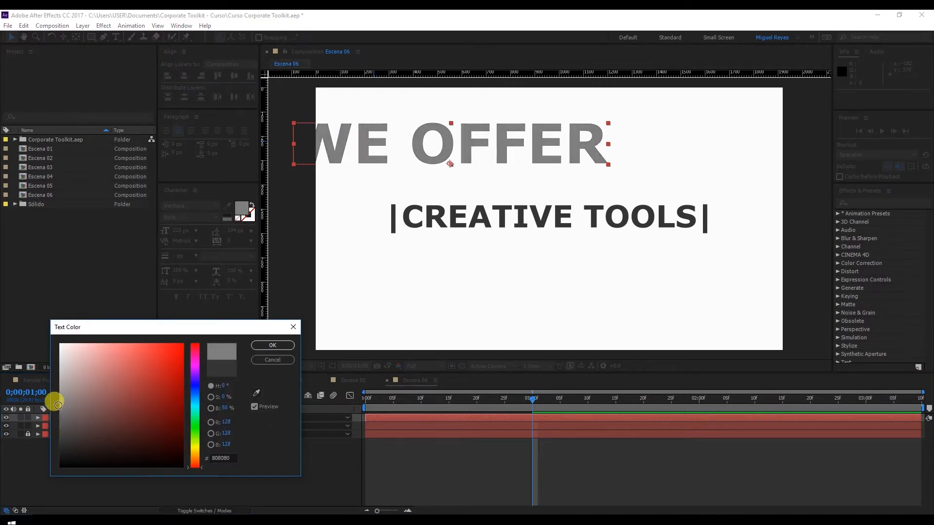
{"action": "left_click", "coordinate": [270, 346]}
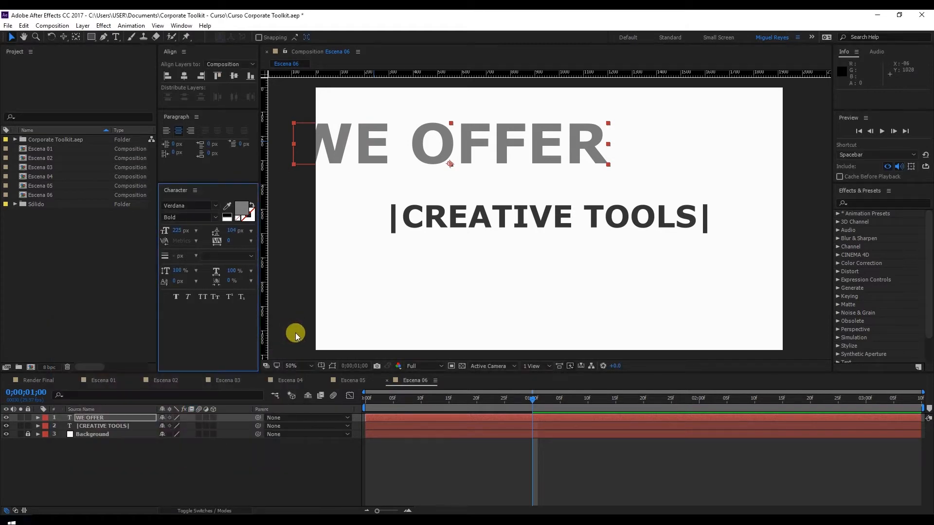
Step: Center WE OFFER horizontally in the composition and move it down to sit directly above the |CREATIVE TOOLS| title
{"action": "left_click", "coordinate": [185, 76]}
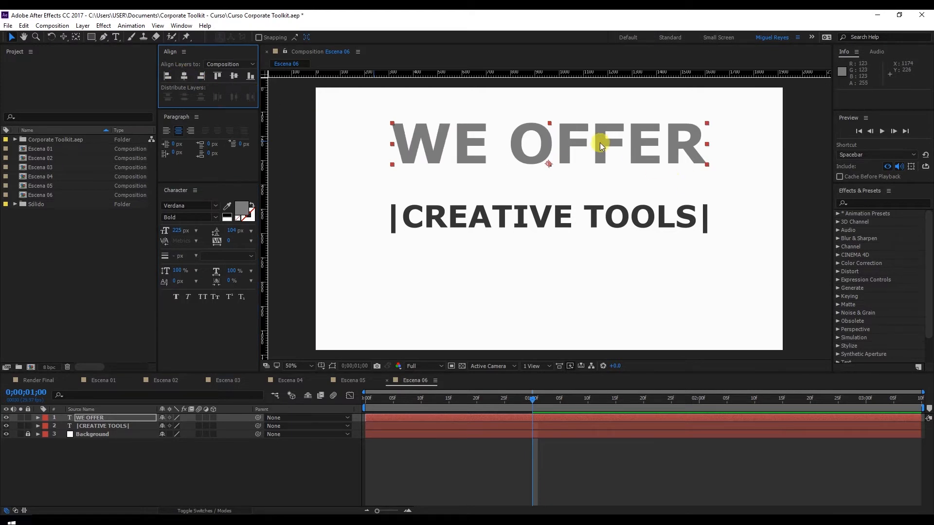
{"action": "left_click_drag", "start_coordinate": [628, 140], "coordinate": [627, 170]}
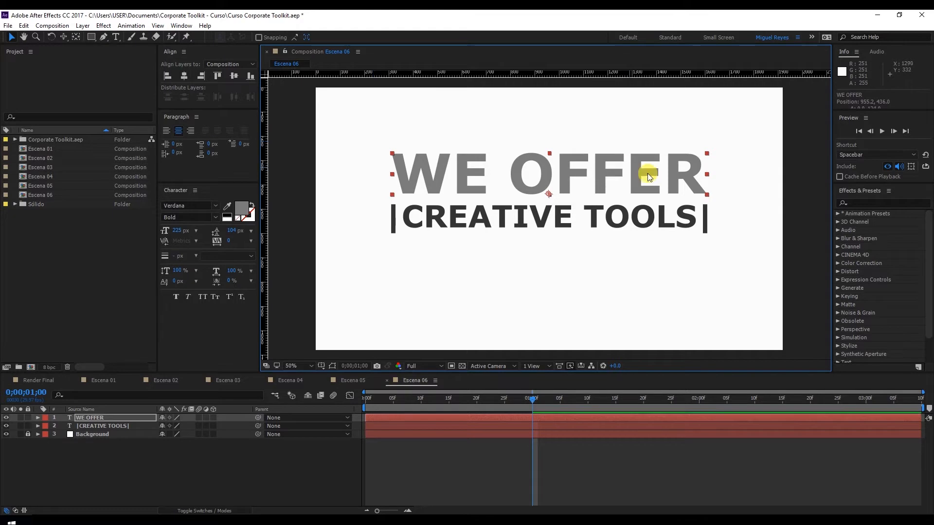
{"action": "left_click", "coordinate": [792, 180]}
Step: Add a Position text animator to the WE OFFER layer and set its Position to 0, 195
{"action": "left_click", "coordinate": [89, 417]}
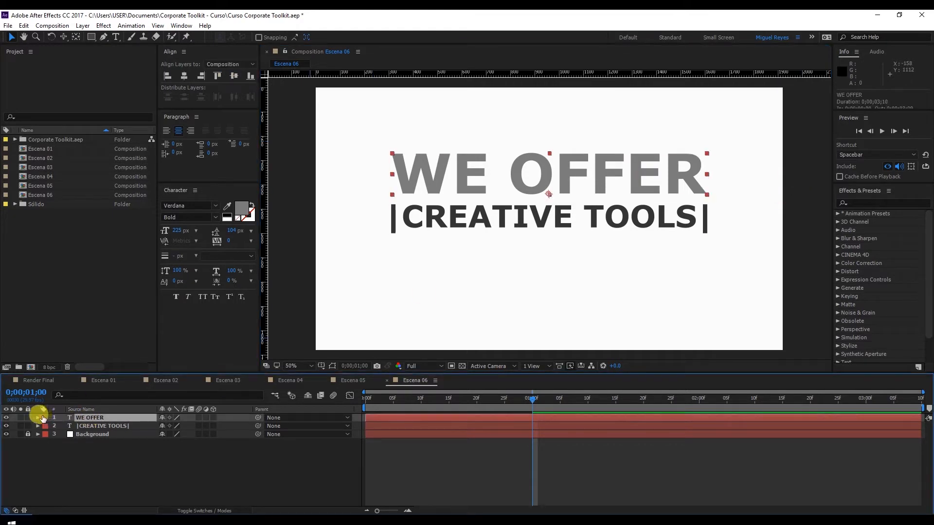
{"action": "left_click", "coordinate": [38, 417]}
{"action": "left_click", "coordinate": [247, 427]}
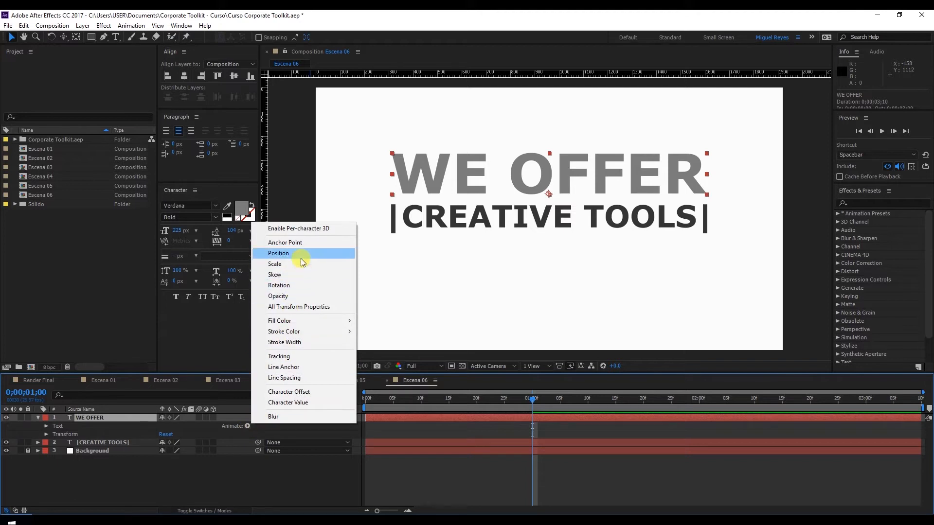
{"action": "left_click", "coordinate": [301, 262]}
{"action": "left_click_drag", "start_coordinate": [377, 403], "coordinate": [361, 407]}
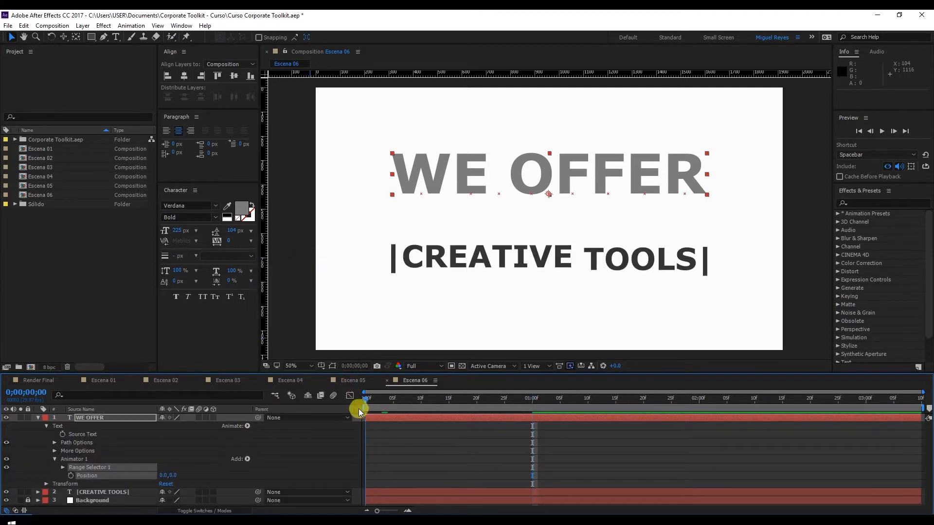
{"action": "left_click", "coordinate": [193, 448]}
{"action": "left_click", "coordinate": [164, 475]}
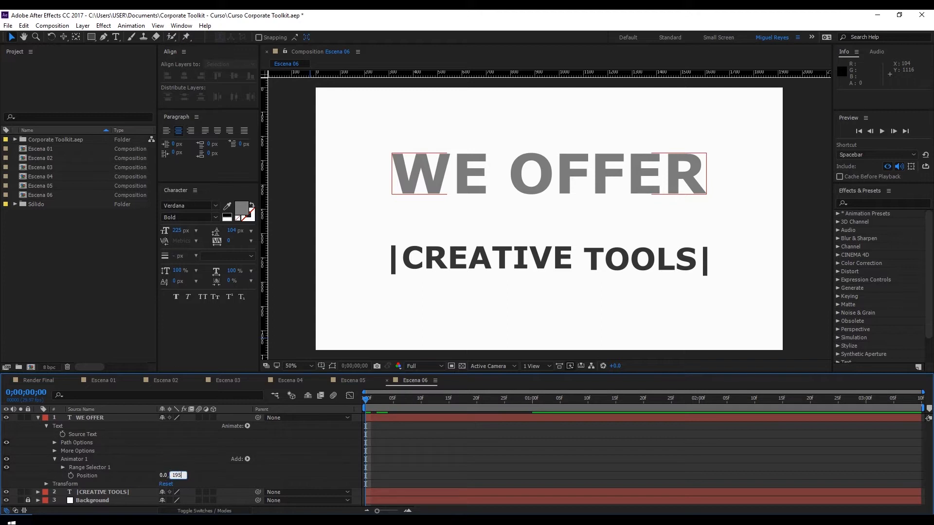
{"action": "left_click", "coordinate": [166, 475]}
{"action": "left_click", "coordinate": [227, 428]}
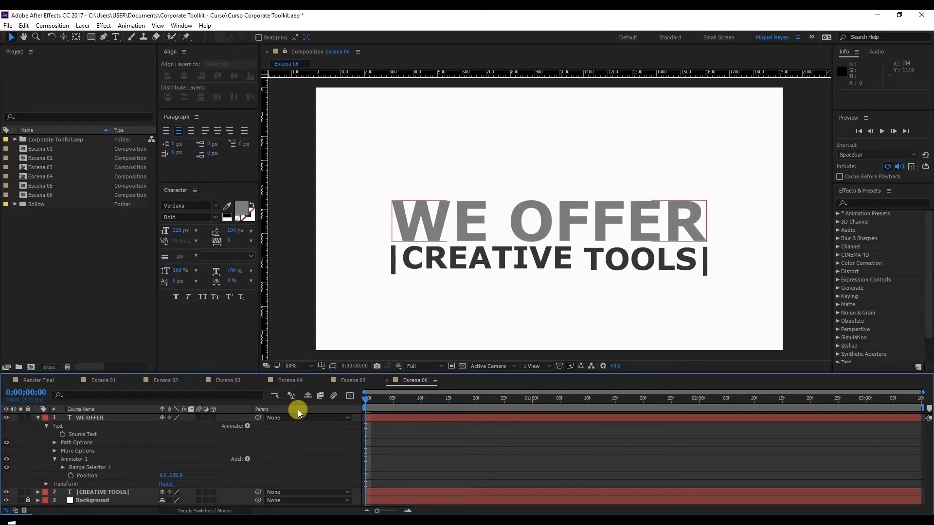
Step: Keyframe the WE OFFER range selector's Offset from 0% at 0;00;00;12 to 100% at 0;00;01;05
{"action": "left_click", "coordinate": [434, 398]}
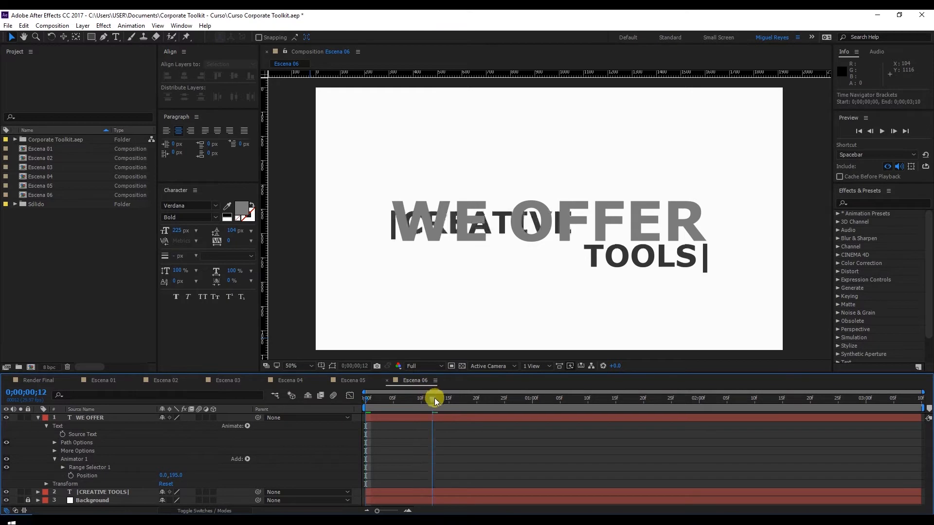
{"action": "left_click", "coordinate": [100, 460]}
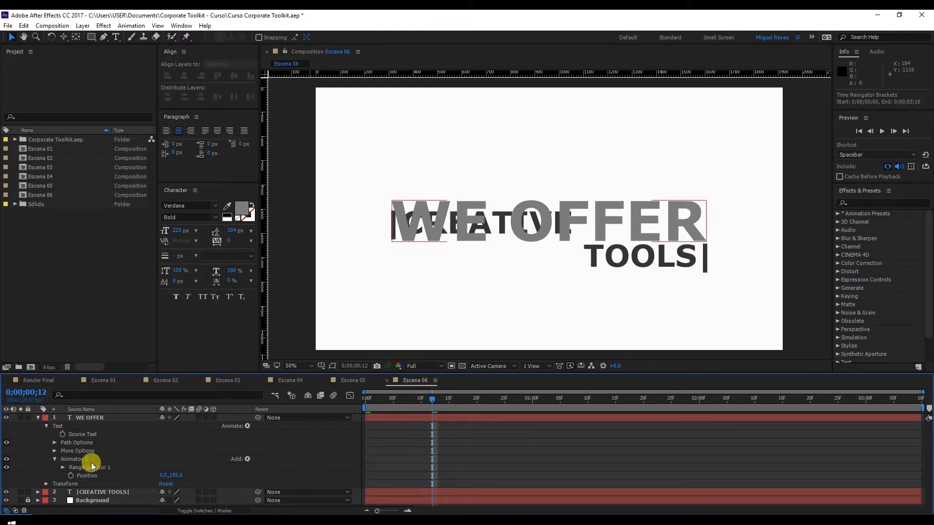
{"action": "left_click", "coordinate": [64, 466]}
{"action": "left_click", "coordinate": [80, 467]}
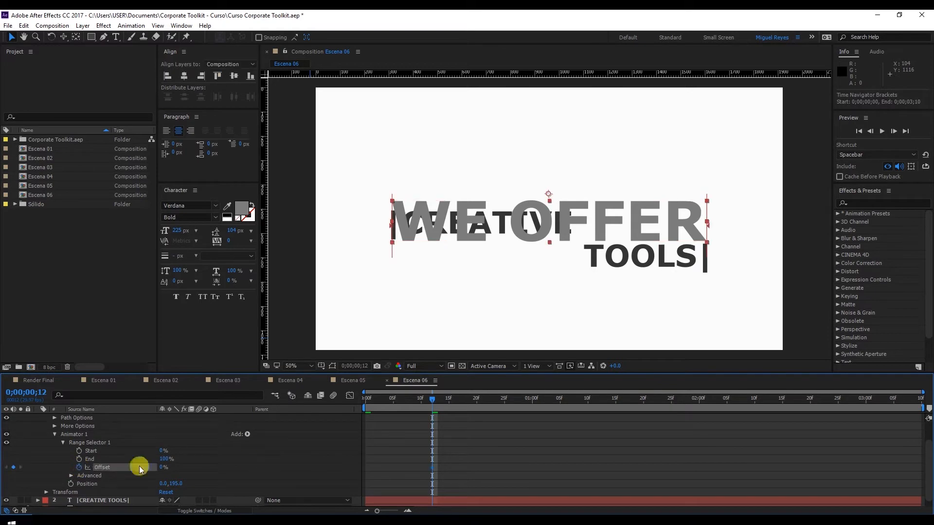
{"action": "left_click_drag", "start_coordinate": [533, 399], "coordinate": [561, 401]}
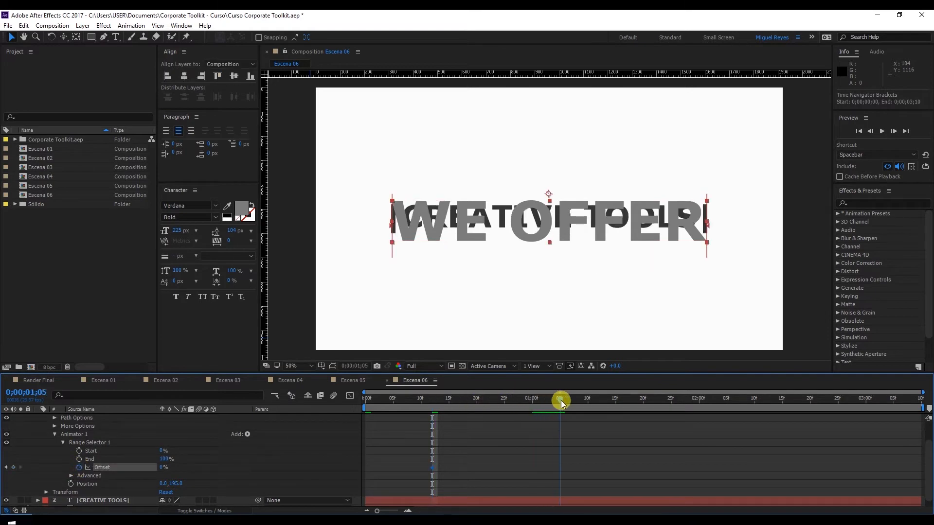
{"action": "left_click", "coordinate": [13, 467]}
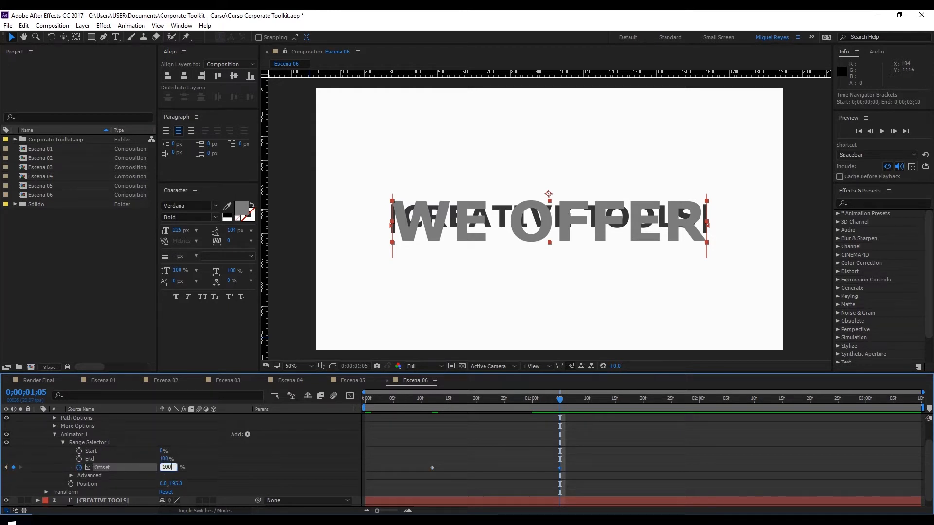
{"action": "left_click", "coordinate": [161, 469]}
Step: Set the WE OFFER range selector's Advanced Shape to Ramp Up, with Ease High and Ease Low both at 50%
{"action": "scroll", "coordinate": [209, 463], "scroll_direction": "down", "scroll_amount": 1}
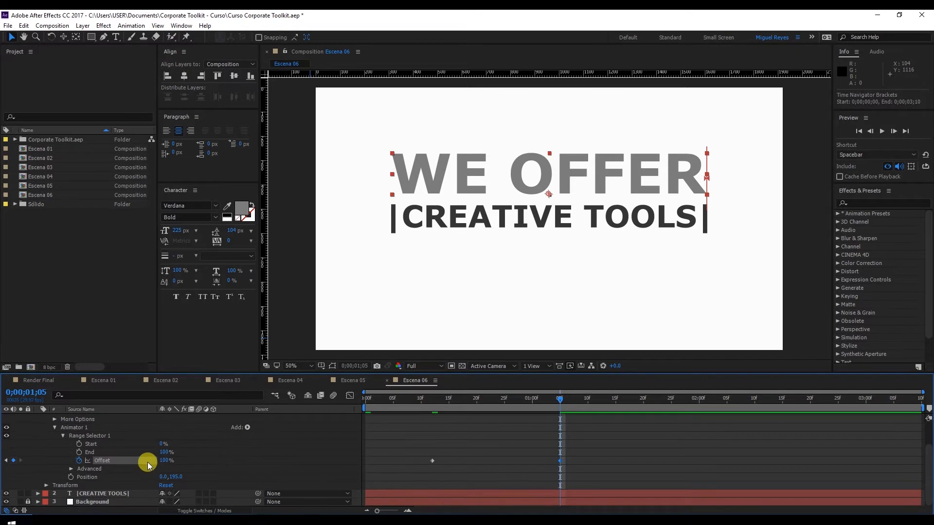
{"action": "left_click", "coordinate": [71, 469]}
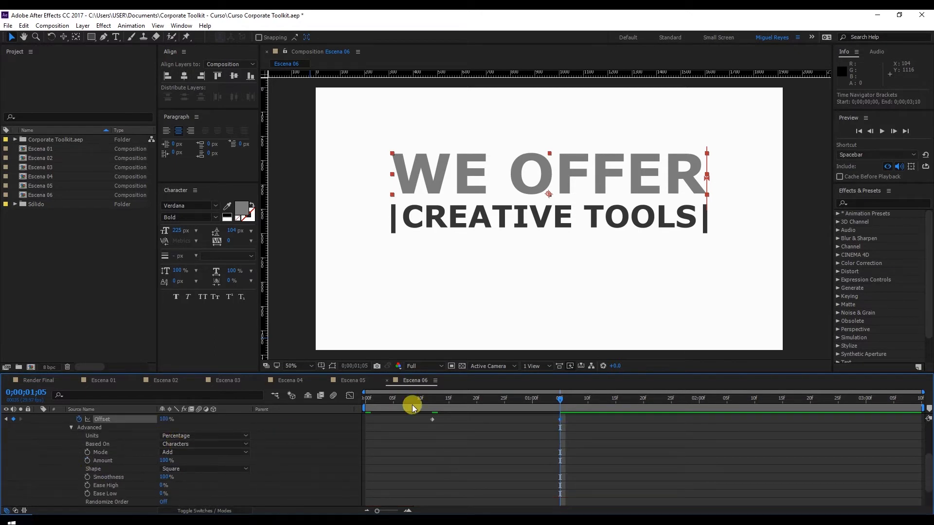
{"action": "mouse_move", "coordinate": [464, 397]}
{"action": "left_mouse_down"}
{"action": "mouse_move", "coordinate": [444, 396]}
{"action": "mouse_move", "coordinate": [525, 397]}
{"action": "mouse_move", "coordinate": [443, 408]}
{"action": "mouse_move", "coordinate": [459, 411]}
{"action": "left_mouse_up"}
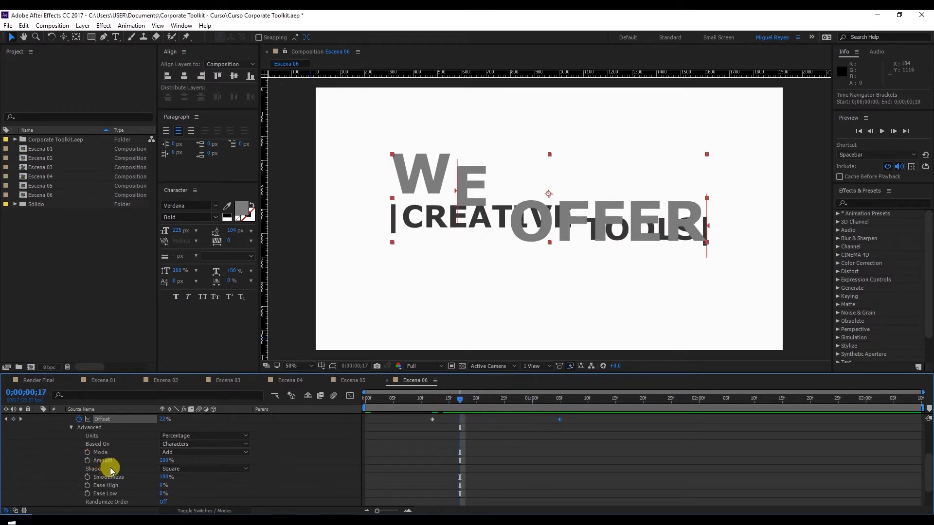
{"action": "left_click", "coordinate": [165, 469]}
{"action": "left_click", "coordinate": [215, 417]}
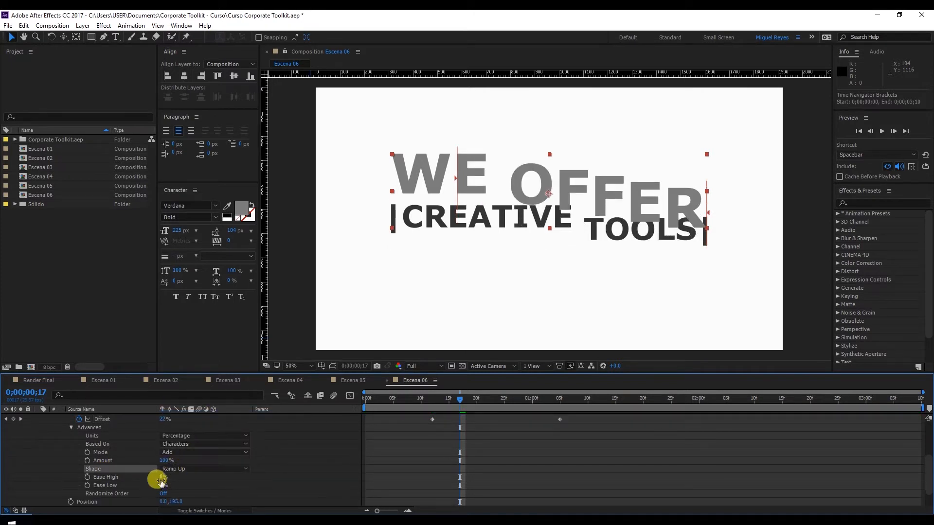
{"action": "type", "text": "50"}
{"action": "key", "text": "Tab"}
{"action": "type", "text": "50"}
{"action": "key", "text": "Return"}
{"action": "left_click", "coordinate": [261, 459]}
Step: Change the WE OFFER range selector's Offset keyframe at 0;00;00;12 to -100%
{"action": "scroll", "coordinate": [261, 459], "scroll_direction": "up", "scroll_amount": 2}
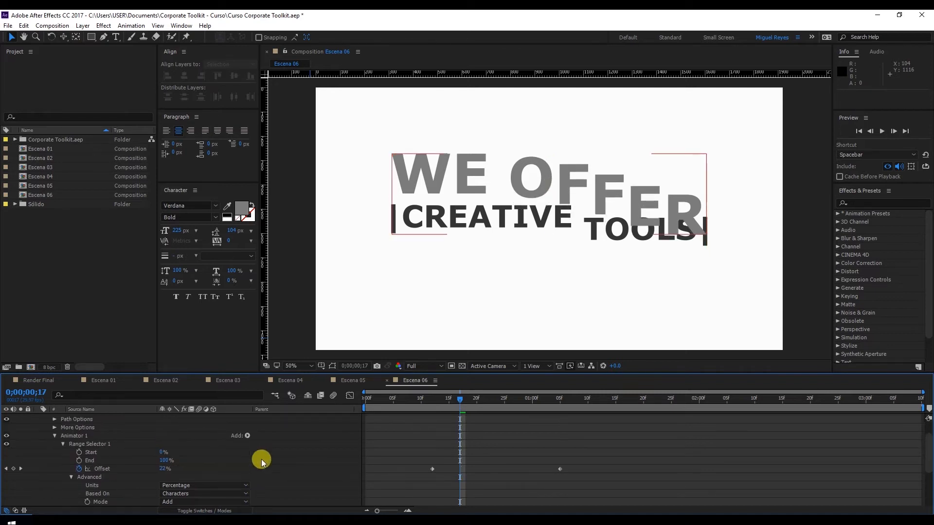
{"action": "left_click_drag", "start_coordinate": [458, 401], "coordinate": [438, 408]}
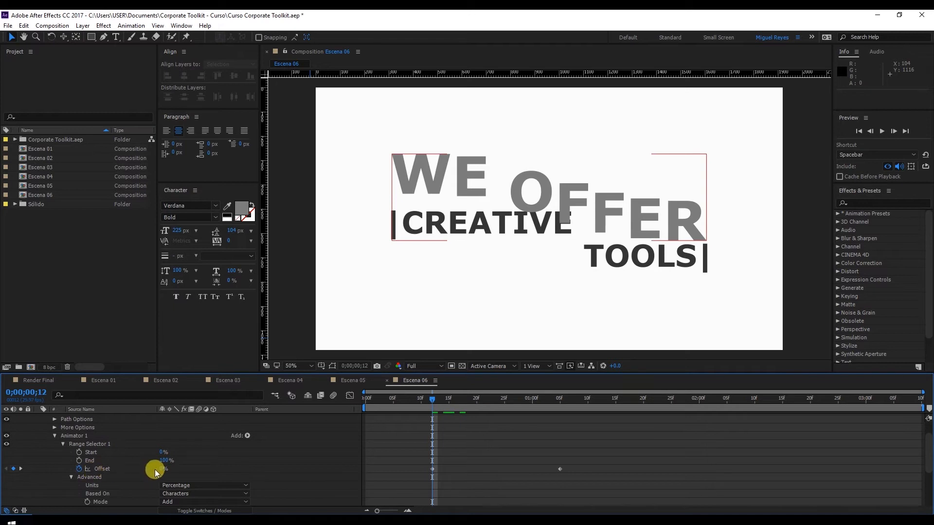
{"action": "left_click_drag", "start_coordinate": [161, 466], "coordinate": [106, 478]}
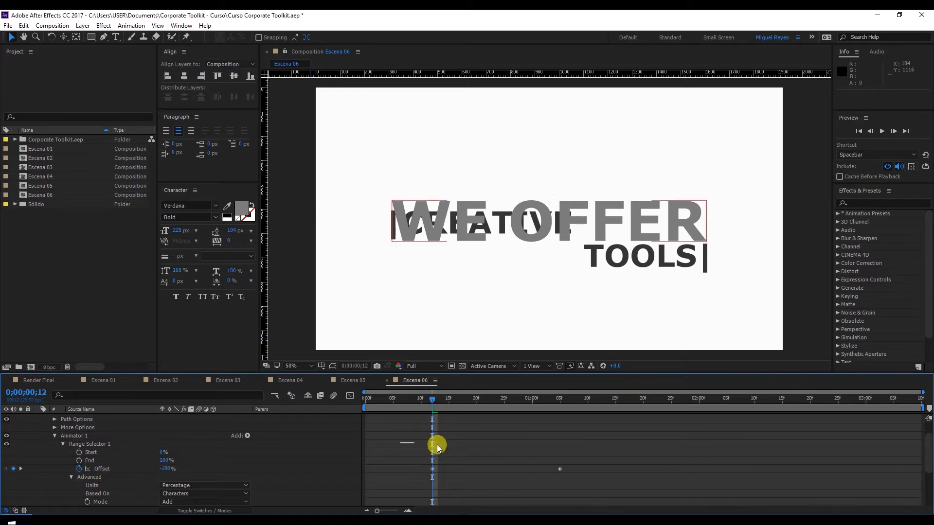
Step: Apply Easy Ease to both Offset keyframes of the WE OFFER range selector
{"action": "left_click_drag", "start_coordinate": [401, 443], "coordinate": [599, 475]}
{"action": "right_click", "coordinate": [562, 471]}
{"action": "mouse_move", "coordinate": [588, 464]}
{"action": "left_click", "coordinate": [749, 397]}
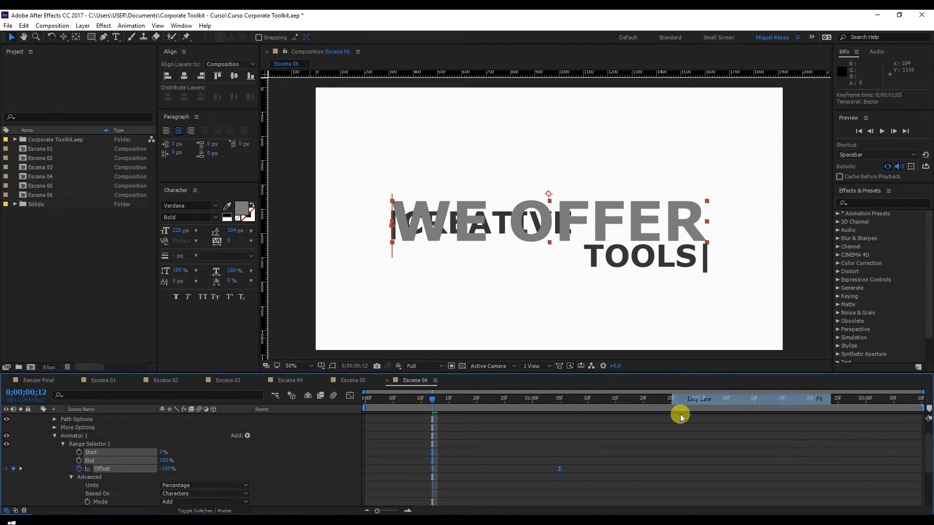
{"action": "left_click", "coordinate": [483, 443]}
Step: Preview the reveal of both titles, scrub to 0;00;01;10, and show the keyframed properties of the two text layers
{"action": "key", "text": "space"}
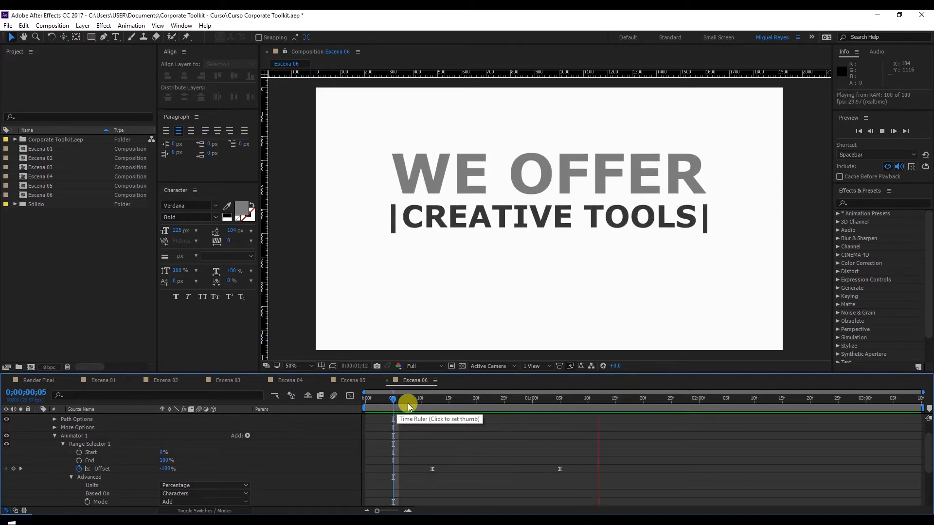
{"action": "key", "text": "space"}
{"action": "scroll", "coordinate": [342, 441], "scroll_direction": "up", "scroll_amount": 2}
{"action": "left_click", "coordinate": [37, 417]}
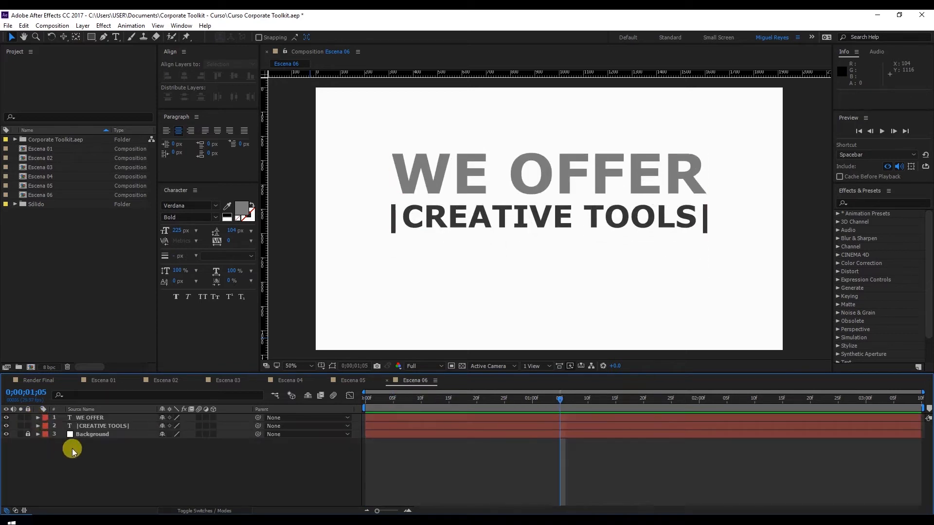
{"action": "key", "text": "space"}
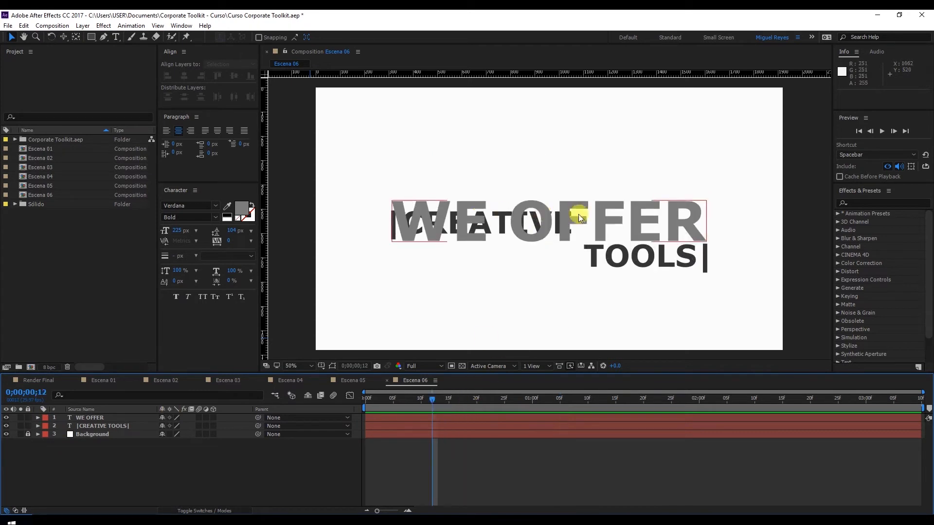
{"action": "left_click_drag", "start_coordinate": [439, 402], "coordinate": [585, 399]}
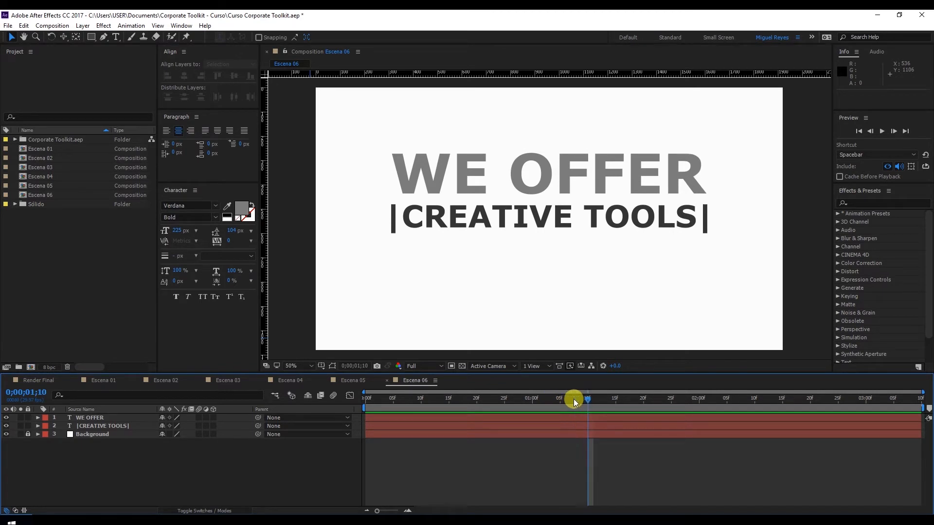
{"action": "key", "text": "u"}
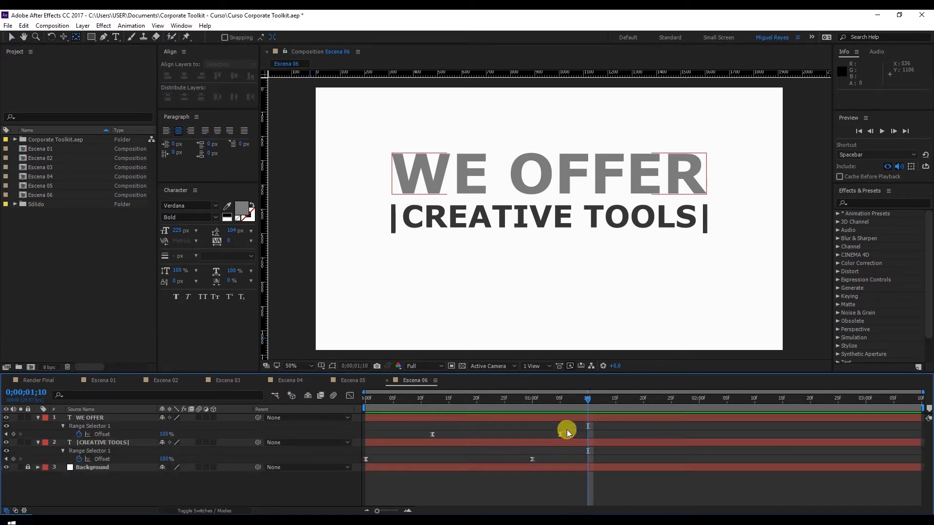
{"action": "left_click_drag", "start_coordinate": [556, 208], "coordinate": [550, 213]}
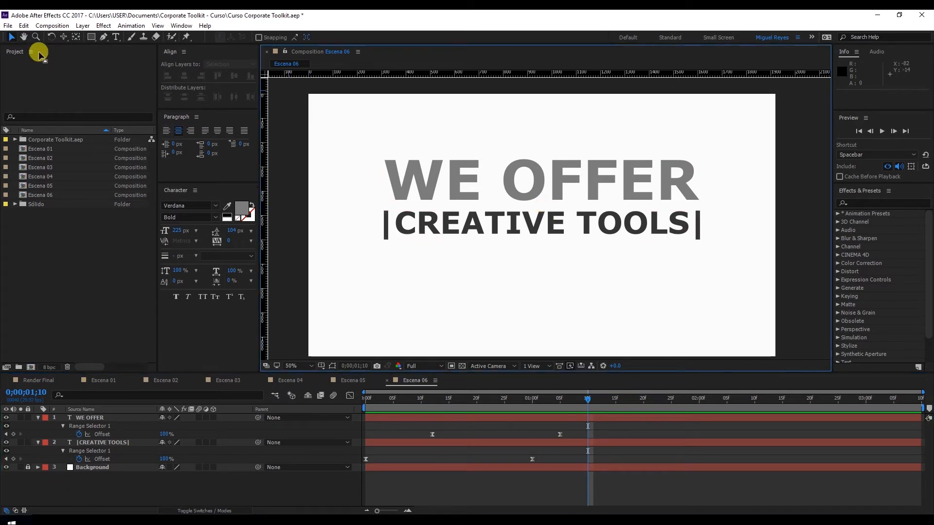
Step: Draw a grey rectangle shape of about 1344 × 208 px covering the WE OFFER heading, as a separate layer
{"action": "left_click", "coordinate": [128, 382]}
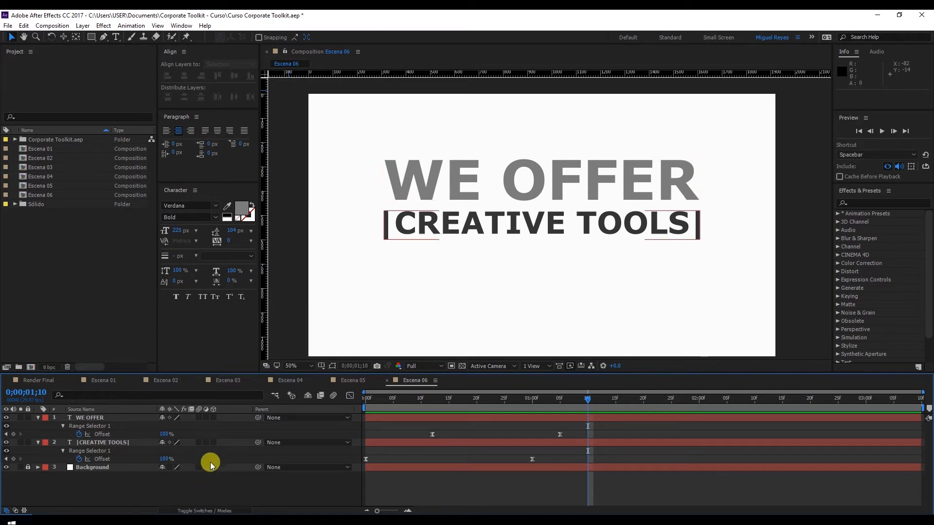
{"action": "left_click", "coordinate": [90, 38]}
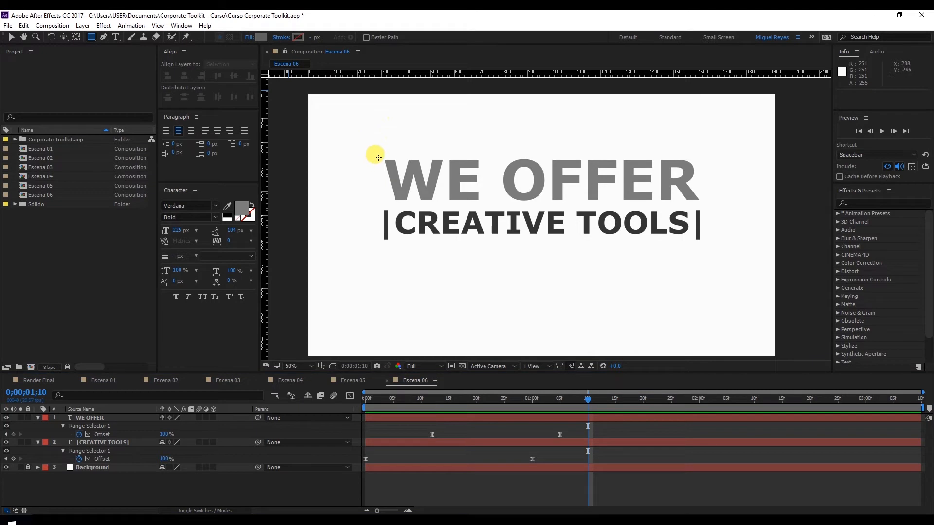
{"action": "mouse_move", "coordinate": [379, 154]}
{"action": "left_mouse_down"}
{"action": "mouse_move", "coordinate": [441, 197]}
{"action": "mouse_move", "coordinate": [706, 204]}
{"action": "left_mouse_up"}
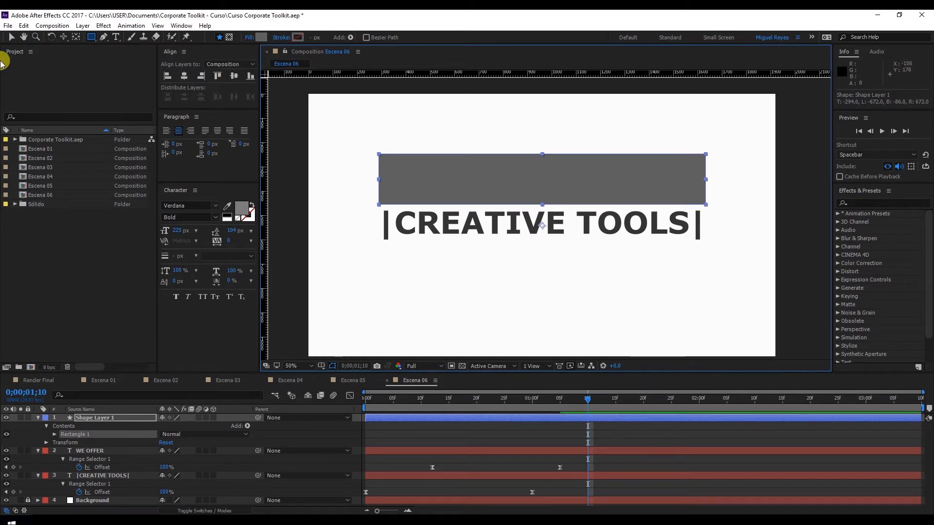
{"action": "left_click", "coordinate": [11, 37]}
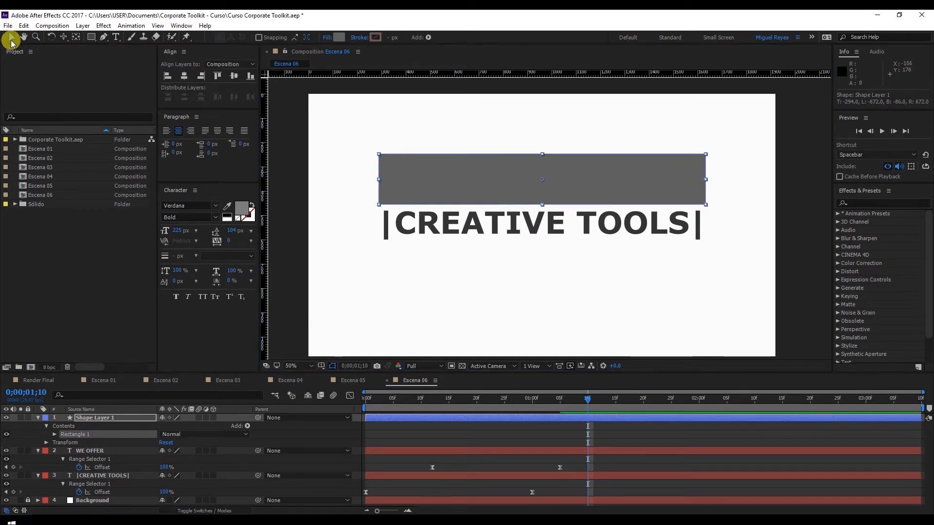
Step: Rename the new shape layer Mate We Offer and collapse the properties of it and both text layers
{"action": "left_click", "coordinate": [38, 450]}
{"action": "left_click", "coordinate": [38, 459]}
{"action": "left_click", "coordinate": [90, 417]}
{"action": "left_click", "coordinate": [102, 417]}
{"action": "key", "text": "Return"}
{"action": "type", "text": "Mate We Offer"}
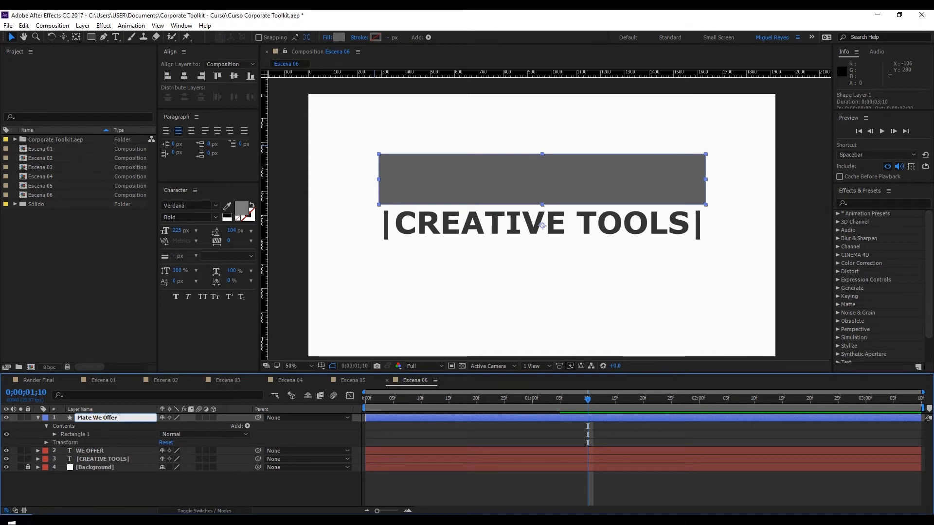
{"action": "key", "text": "Return"}
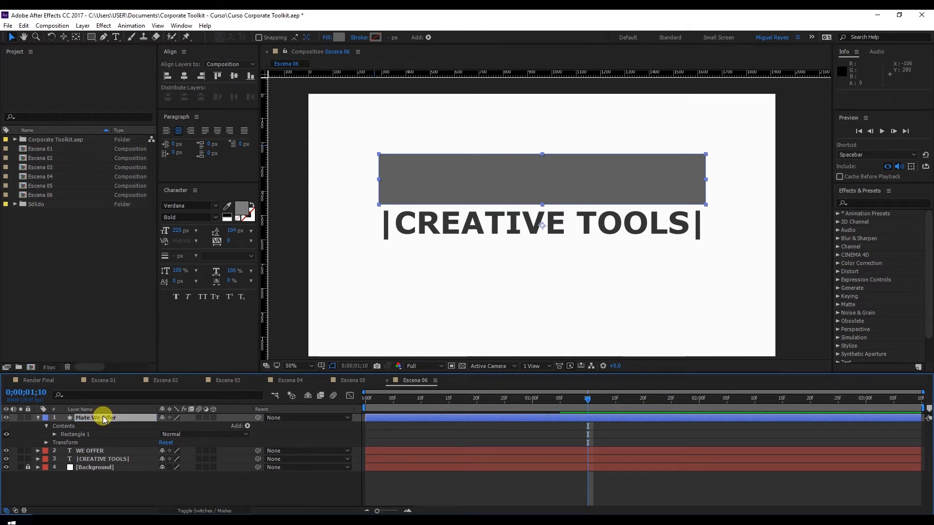
{"action": "left_click", "coordinate": [38, 418]}
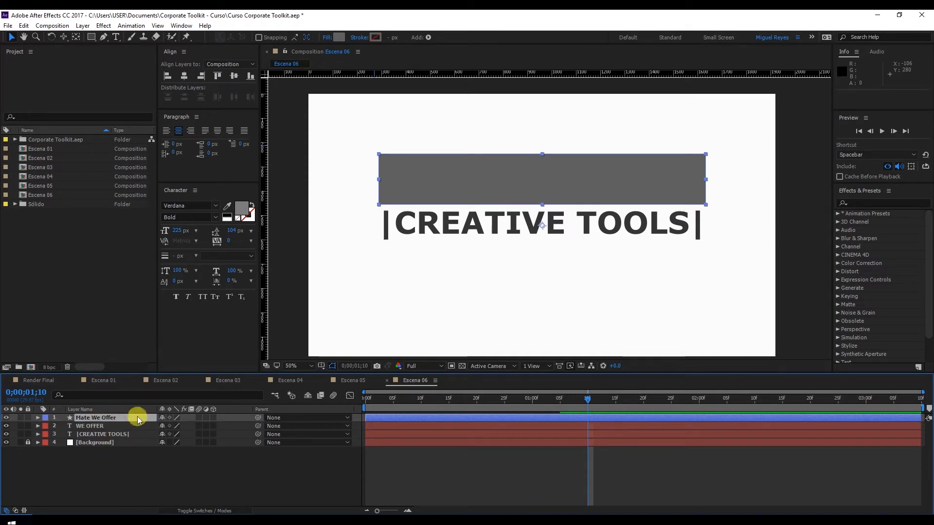
Step: Duplicate the Mate We Offer layer and rename the copy Mate Creative Tools
{"action": "key", "text": "ctrl+d"}
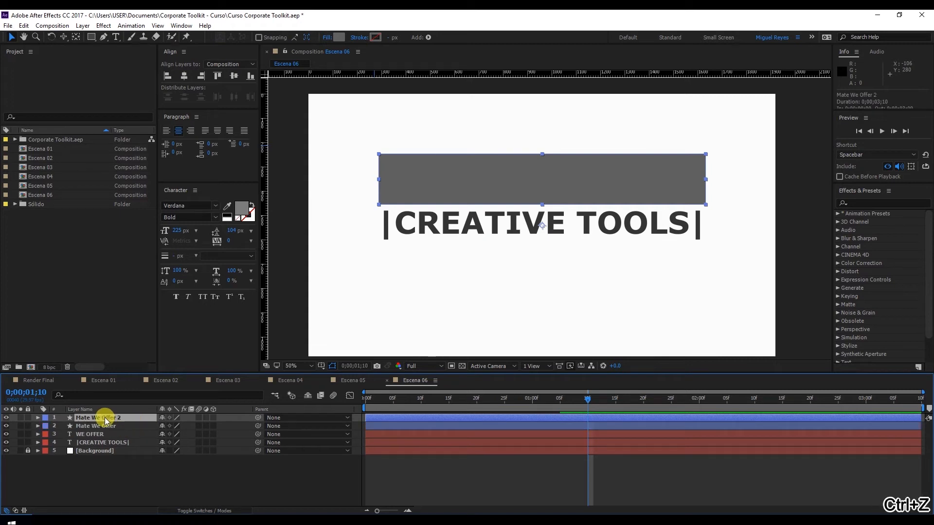
{"action": "key", "text": "Return"}
{"action": "type", "text": "Mate"}
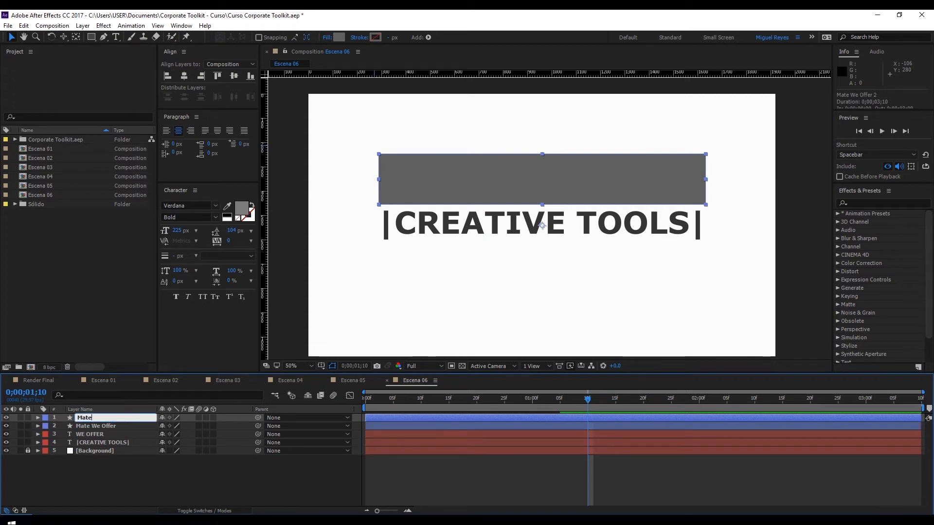
{"action": "type", "text": " Creative Tools"}
{"action": "key", "text": "Return"}
Step: Move the Mate Creative Tools rectangle straight down beneath the first rectangle and place its anchor point at its center
{"action": "left_click", "coordinate": [544, 185]}
{"action": "left_click_drag", "start_coordinate": [544, 185], "coordinate": [552, 236]}
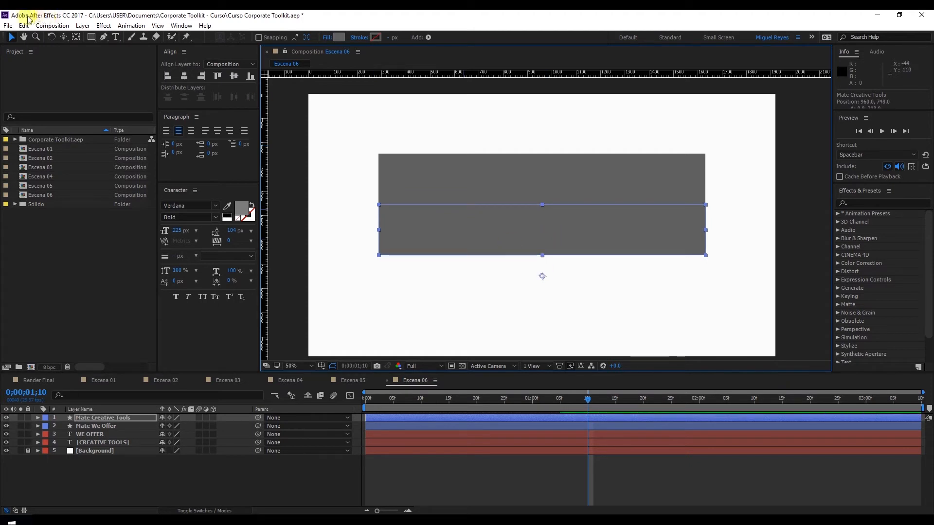
{"action": "left_click", "coordinate": [77, 38]}
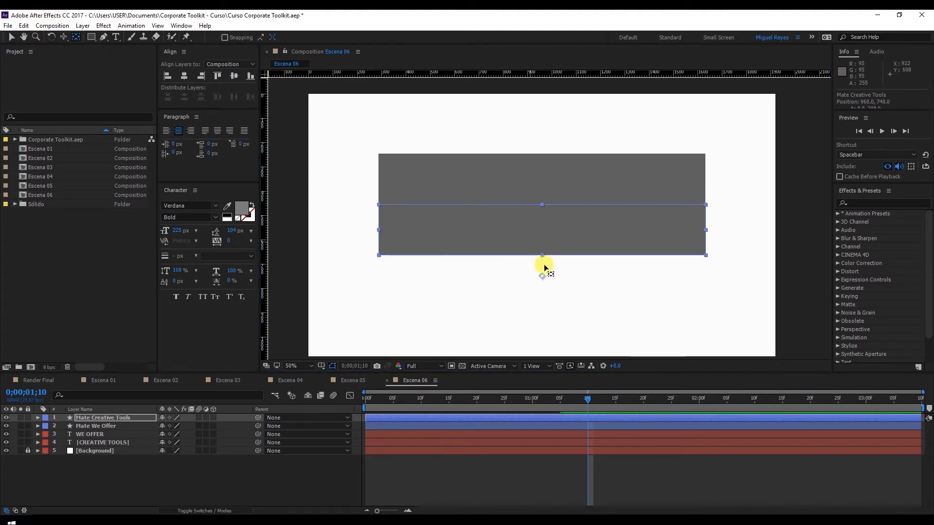
{"action": "left_click_drag", "start_coordinate": [540, 274], "coordinate": [543, 224]}
{"action": "key", "text": "v"}
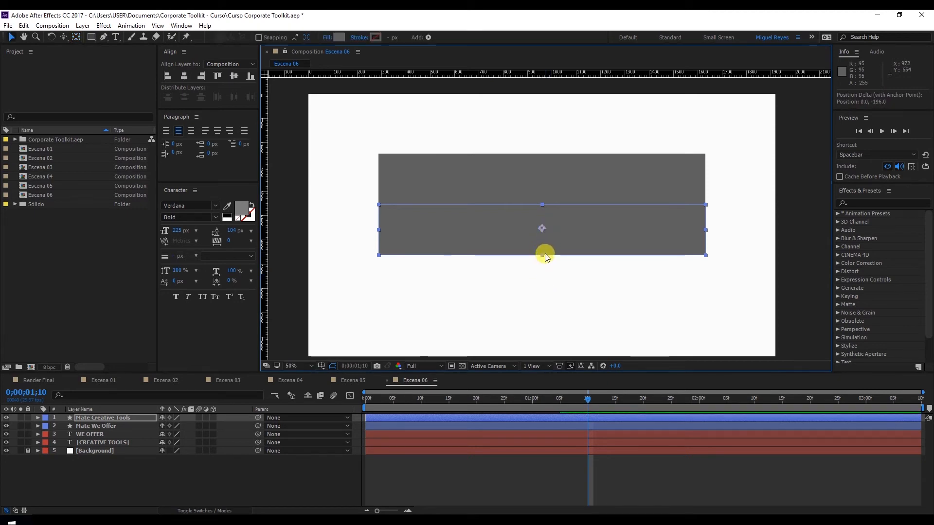
Step: Fit the Mate Creative Tools rectangle over the |CREATIVE TOOLS| title at about 78% height, lowering its opacity for alignment and restoring it to 100%
{"action": "left_click_drag", "start_coordinate": [543, 256], "coordinate": [542, 251]}
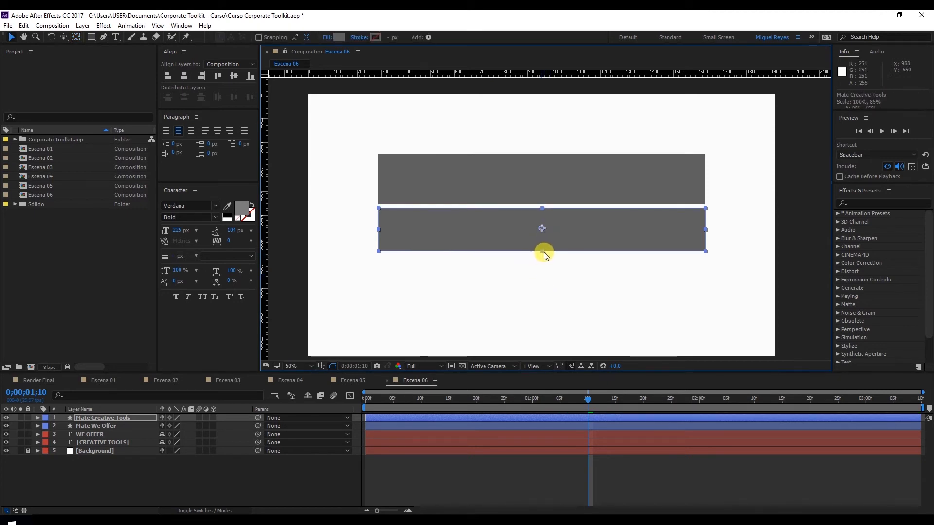
{"action": "key", "text": "t"}
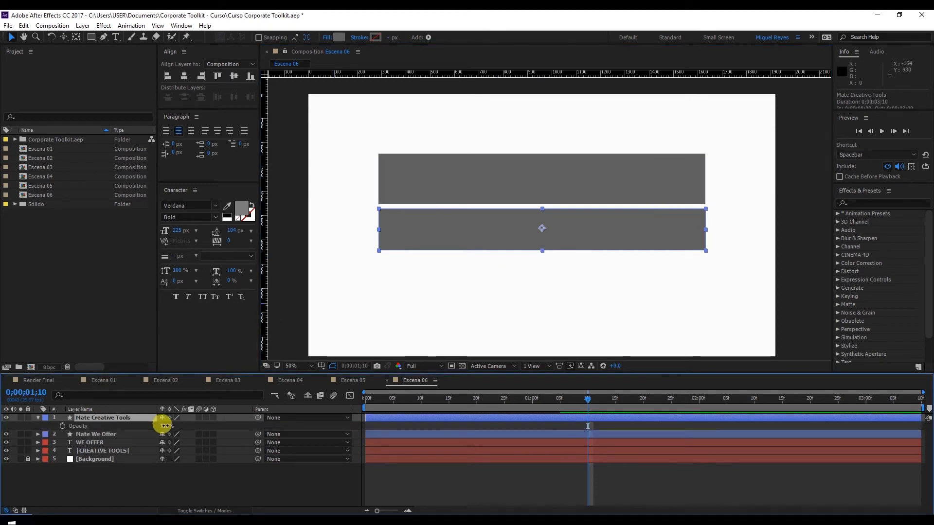
{"action": "left_click_drag", "start_coordinate": [164, 425], "coordinate": [150, 425]}
{"action": "left_click_drag", "start_coordinate": [650, 223], "coordinate": [649, 220]}
{"action": "left_click_drag", "start_coordinate": [543, 246], "coordinate": [545, 243]}
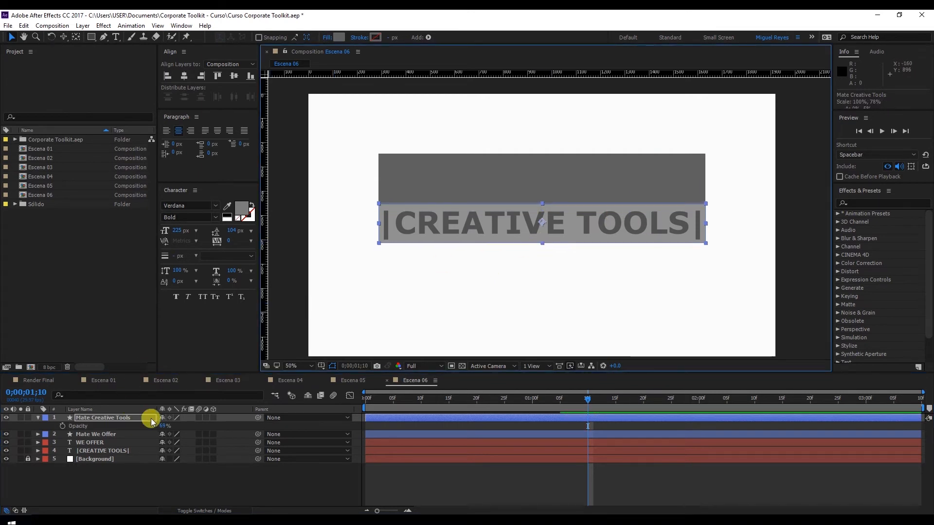
{"action": "left_click_drag", "start_coordinate": [160, 432], "coordinate": [273, 423]}
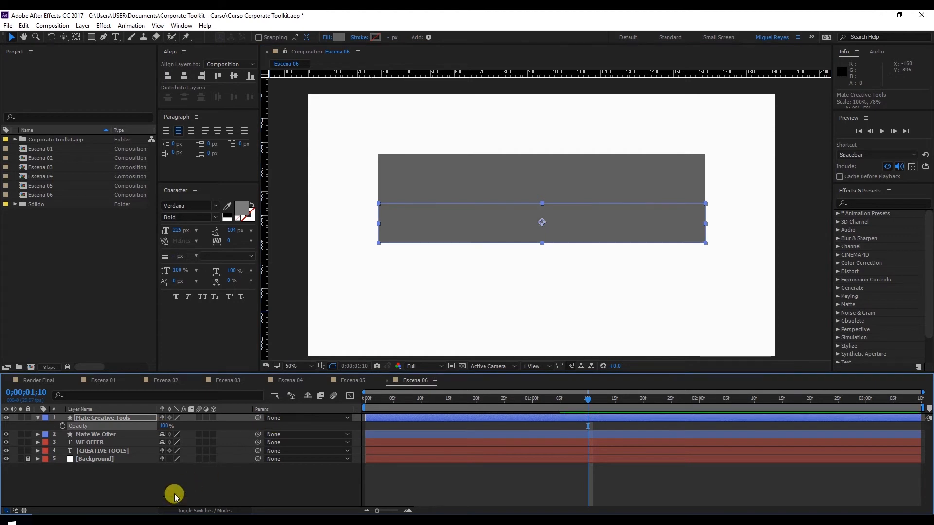
Step: Change the Mate Creative Tools rectangle's fill color to red and deselect it
{"action": "left_click", "coordinate": [337, 39]}
{"action": "left_click", "coordinate": [154, 372]}
{"action": "left_click", "coordinate": [272, 347]}
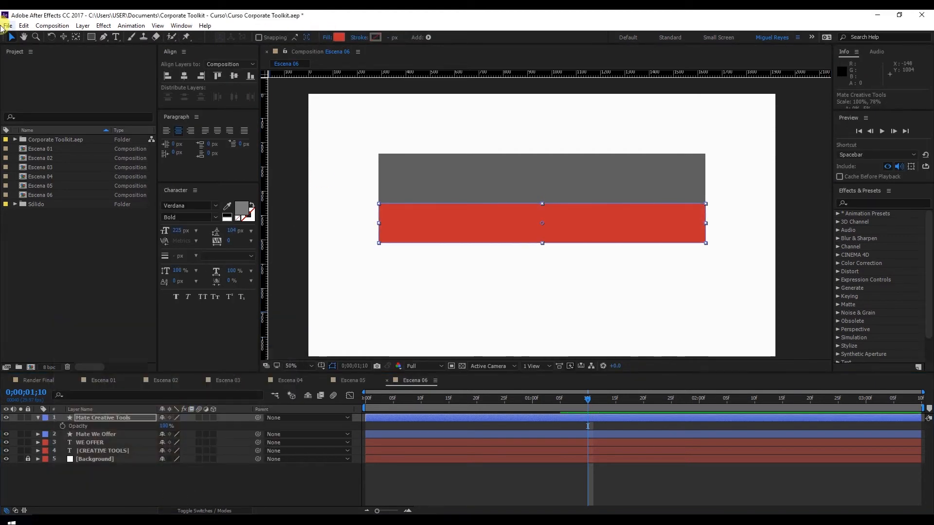
{"action": "left_click", "coordinate": [337, 91]}
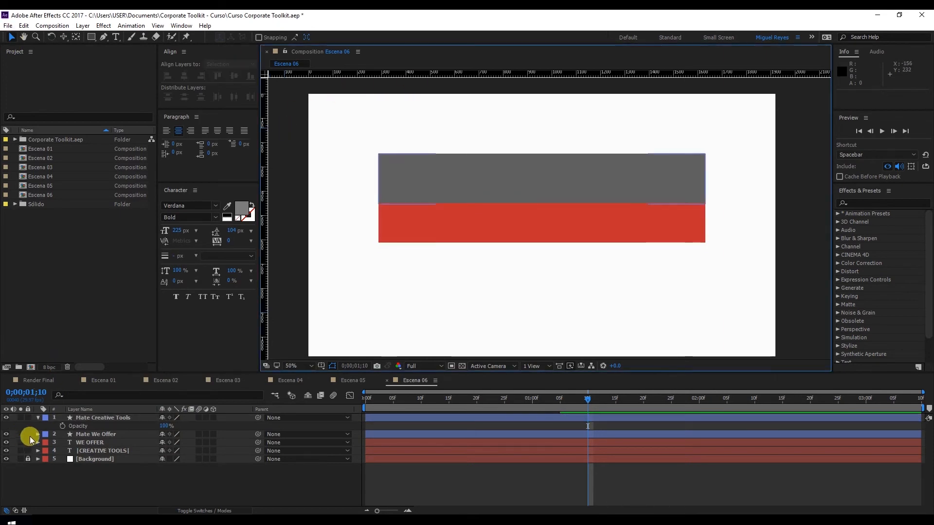
Step: Collapse the Mate Creative Tools layer and move it between the WE OFFER and |CREATIVE TOOLS| layers
{"action": "left_click", "coordinate": [38, 417]}
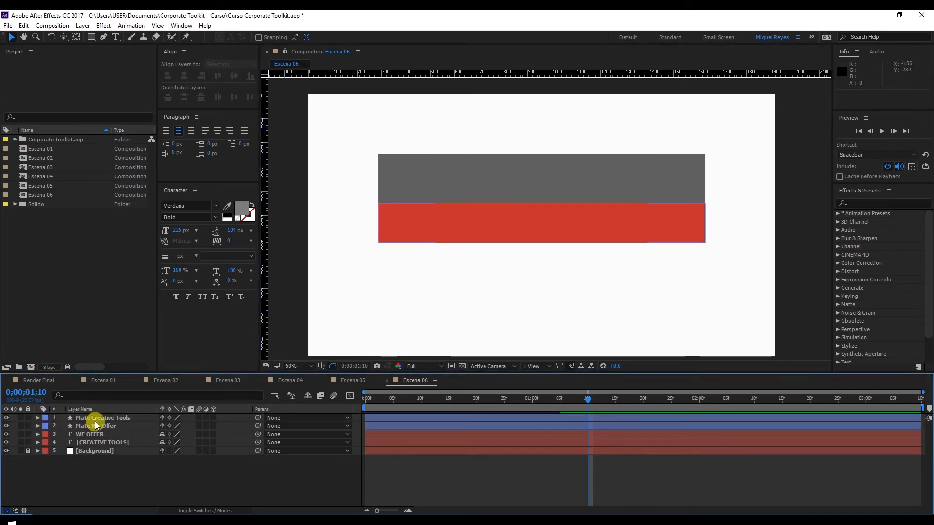
{"action": "left_click_drag", "start_coordinate": [106, 420], "coordinate": [131, 436]}
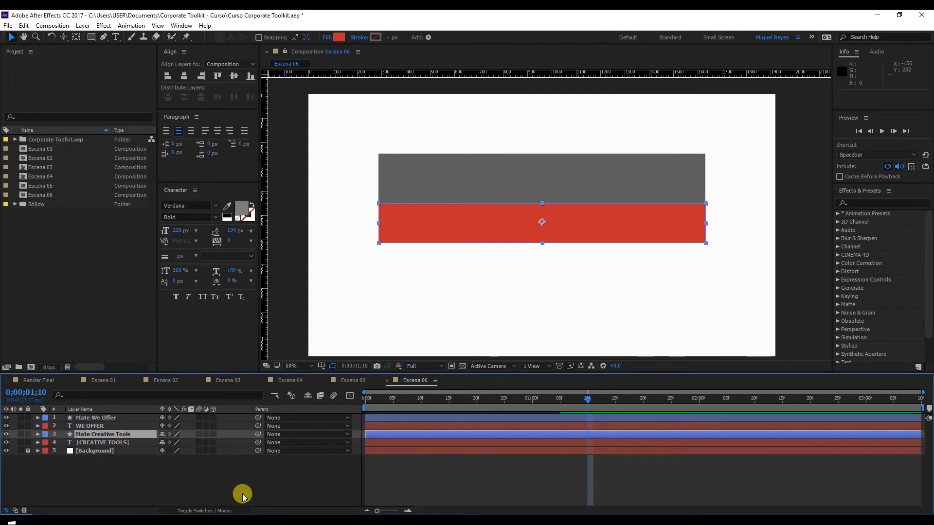
Step: Apply the Mate Creative Tools alpha matte to |CREATIVE TOOLS| and the Mate We Offer alpha matte to WE OFFER
{"action": "left_click", "coordinate": [208, 511]}
{"action": "left_click", "coordinate": [100, 442]}
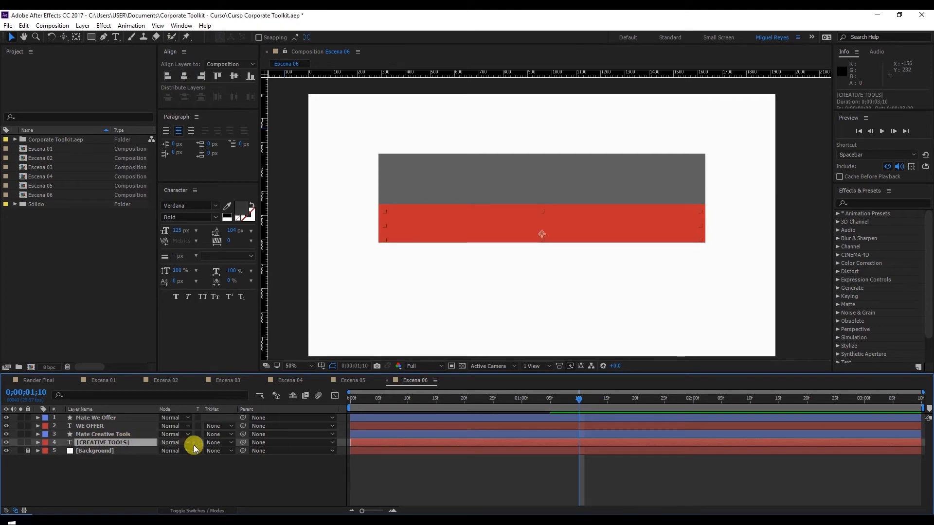
{"action": "left_click", "coordinate": [216, 445]}
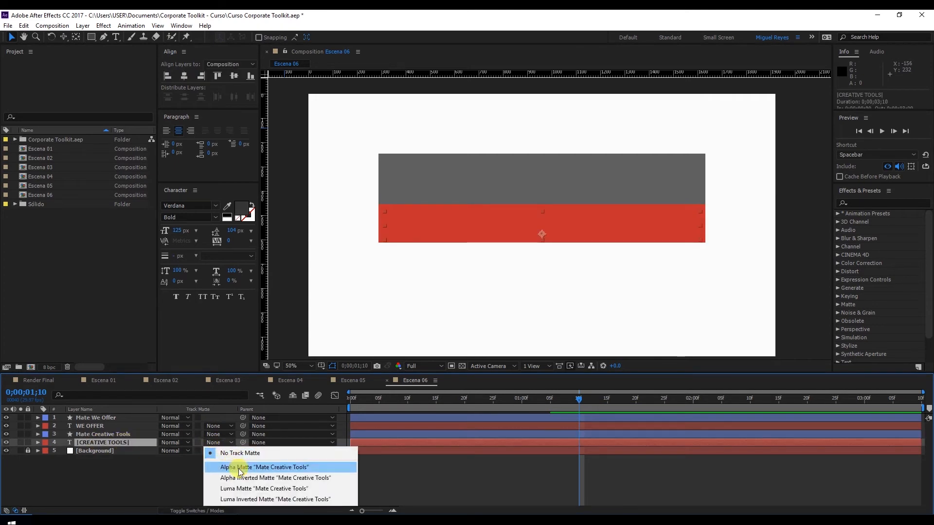
{"action": "left_click", "coordinate": [239, 468]}
{"action": "left_click", "coordinate": [131, 426]}
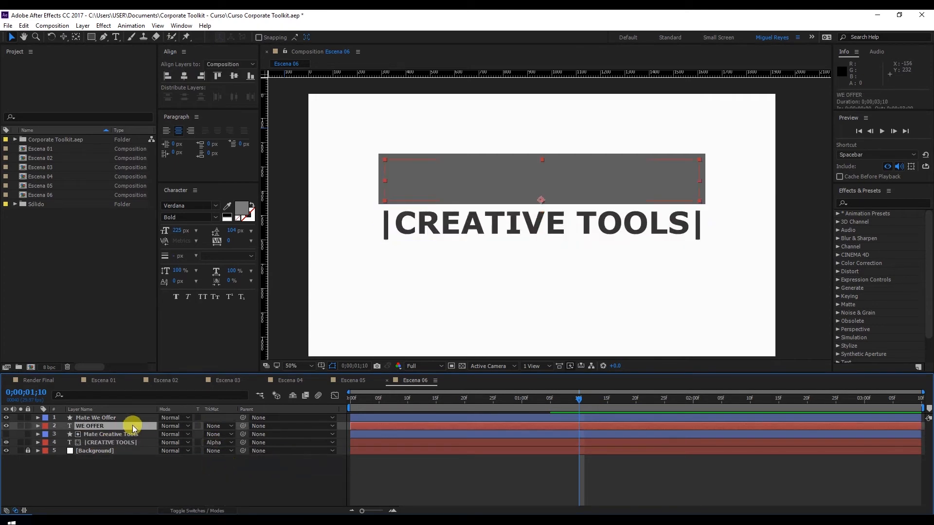
{"action": "left_click", "coordinate": [211, 426]}
{"action": "left_click", "coordinate": [232, 446]}
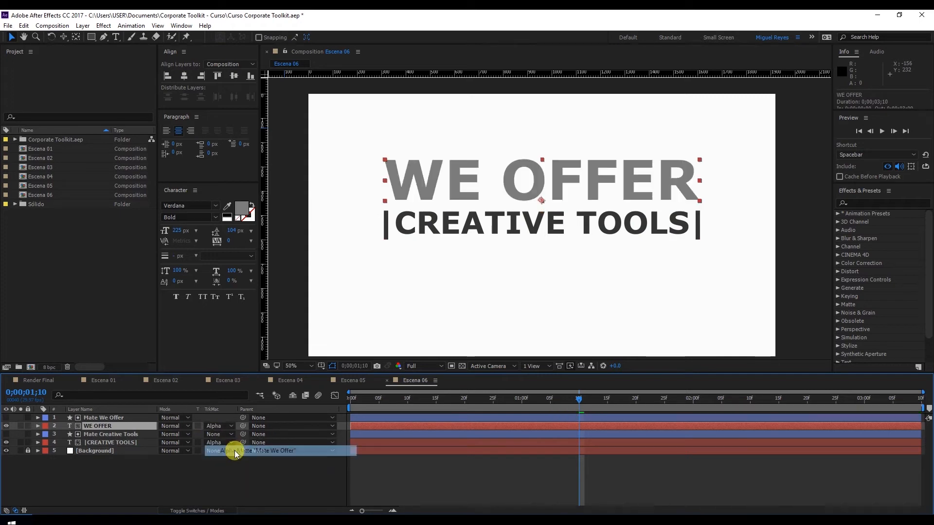
{"action": "left_click", "coordinate": [395, 474]}
Step: Play back the masked text reveals from the start of the composition
{"action": "left_click_drag", "start_coordinate": [380, 401], "coordinate": [342, 404]}
{"action": "key", "text": "space"}
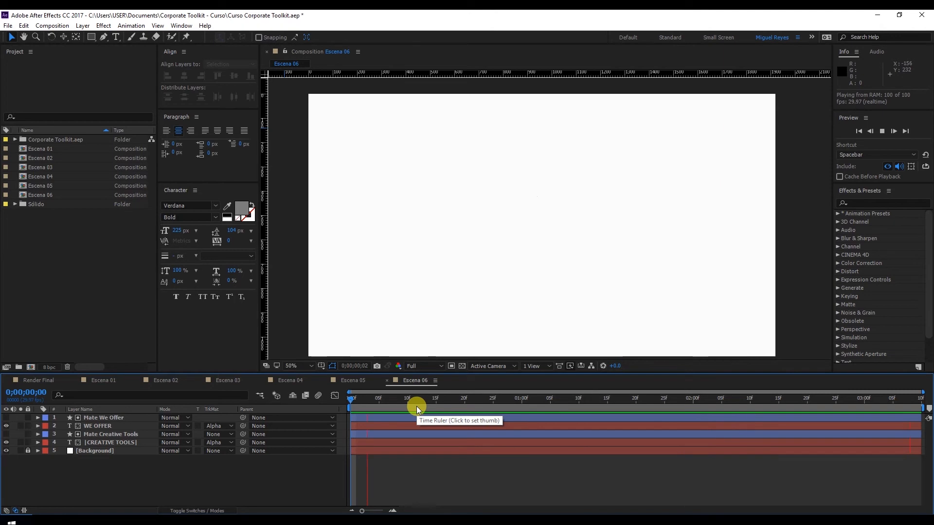
{"action": "key", "text": "space"}
Step: Show the keyframed Offset properties of the WE OFFER and |CREATIVE TOOLS| text layers
{"action": "left_click", "coordinate": [134, 445]}
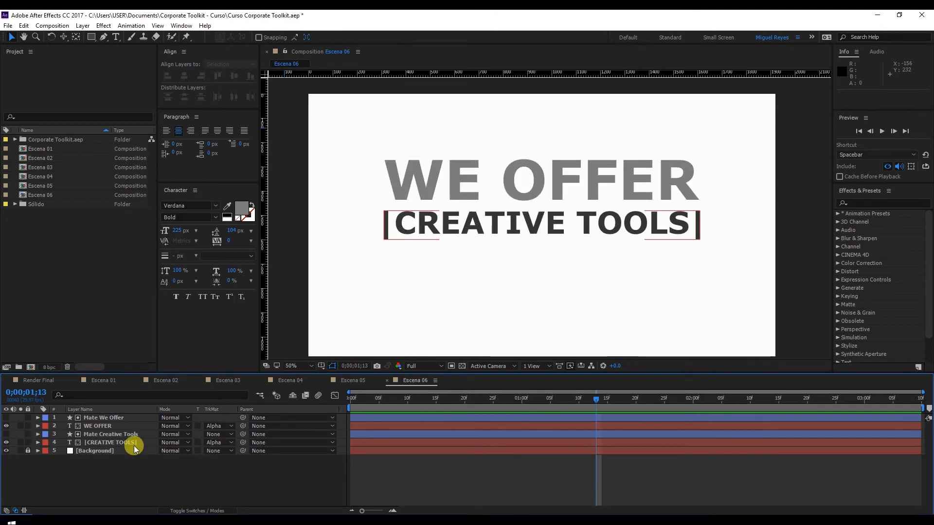
{"action": "key", "text": "F2"}
{"action": "key", "text": "u"}
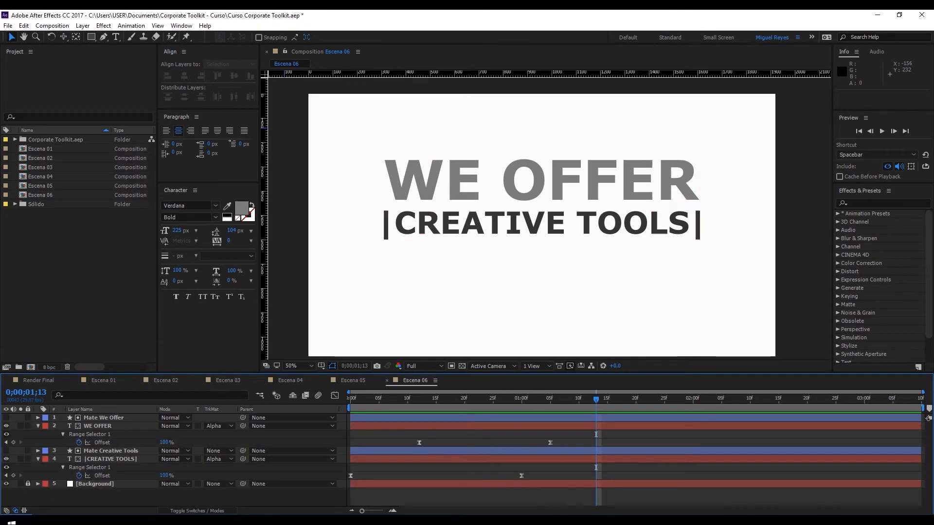
{"action": "left_click_drag", "start_coordinate": [453, 401], "coordinate": [614, 414]}
{"action": "left_click", "coordinate": [390, 456]}
{"action": "key", "text": "ctrl+z"}
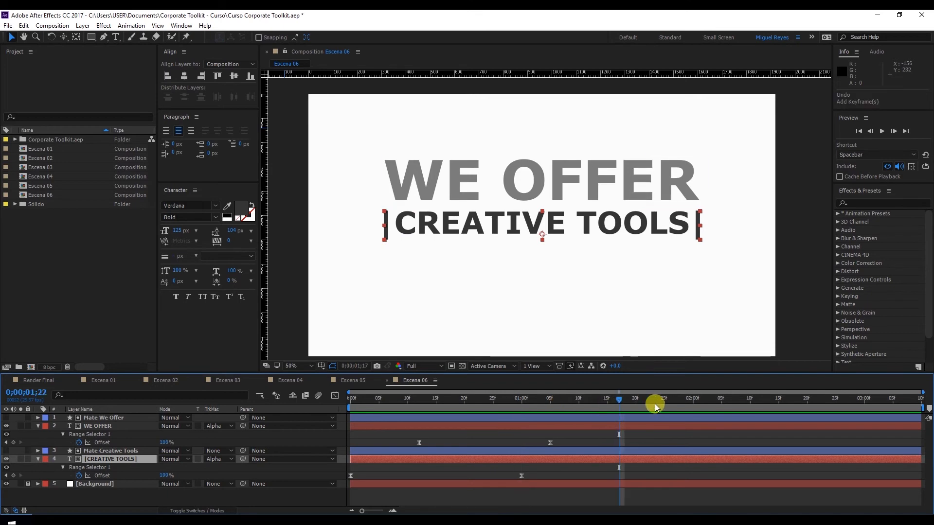
Step: Add an Offset hold keyframe to |CREATIVE TOOLS| at 0;00;02;10 and set its Offset to -60% at 0;00;03;05
{"action": "left_click_drag", "start_coordinate": [754, 407], "coordinate": [750, 406]}
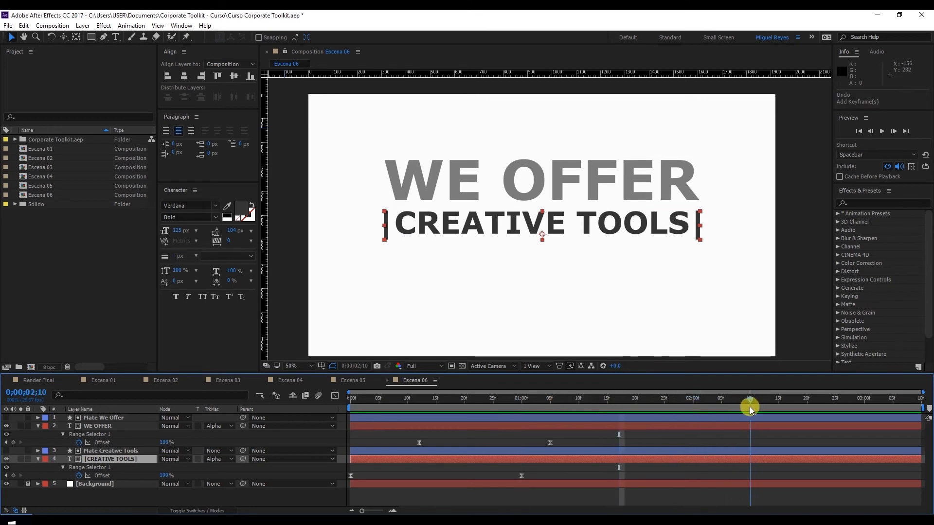
{"action": "left_click", "coordinate": [14, 476]}
{"action": "left_click_drag", "start_coordinate": [789, 407], "coordinate": [894, 398]}
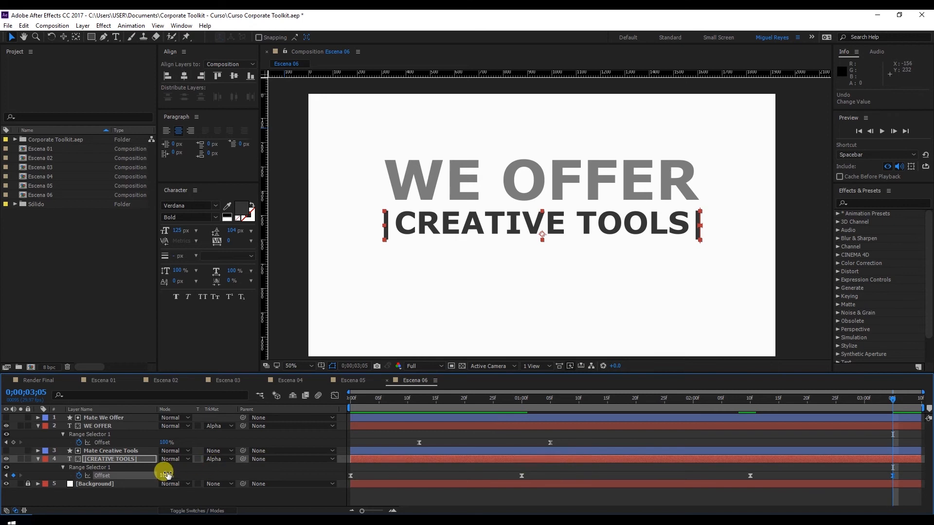
{"action": "left_click", "coordinate": [166, 475]}
{"action": "type", "text": "-60"}
{"action": "key", "text": "Return"}
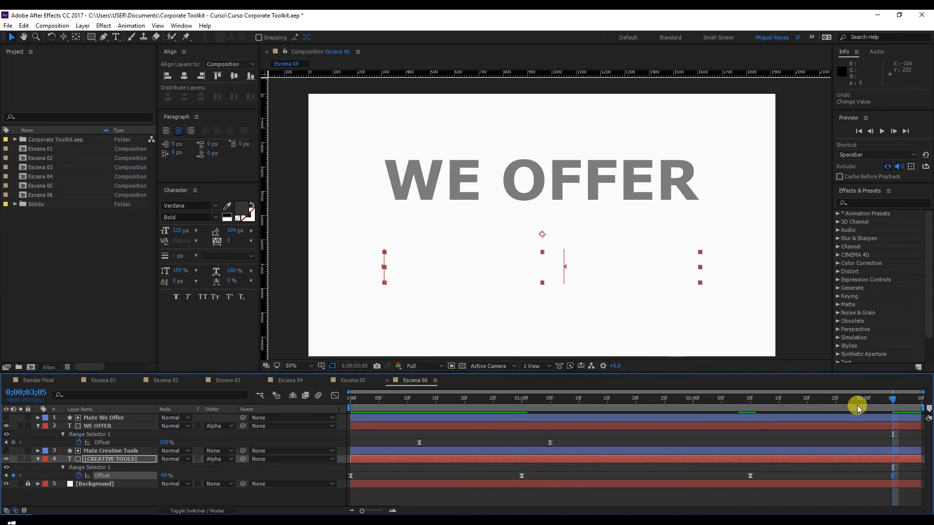
Step: Add an Offset hold keyframe to WE OFFER at 0;00;02;05 and set its Offset to -100% at 0;00;03;00
{"action": "left_click", "coordinate": [716, 426]}
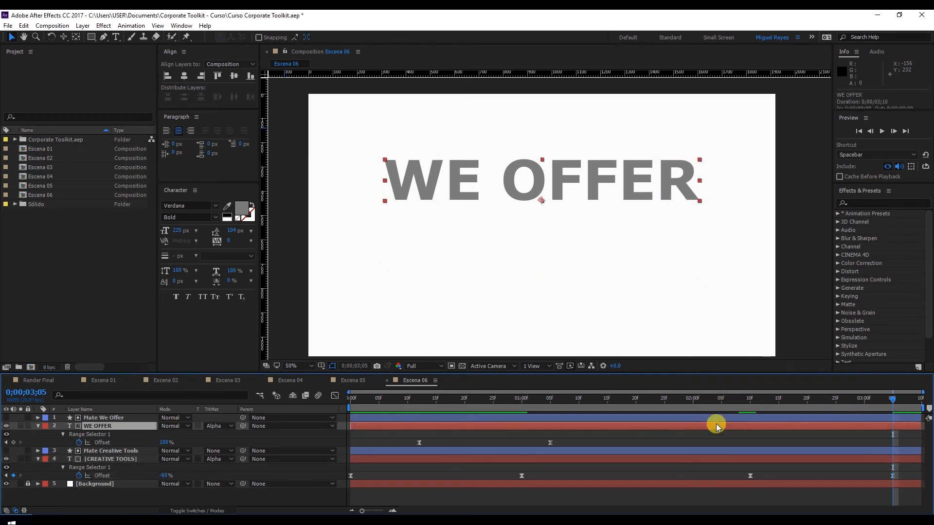
{"action": "left_click_drag", "start_coordinate": [692, 400], "coordinate": [721, 401]}
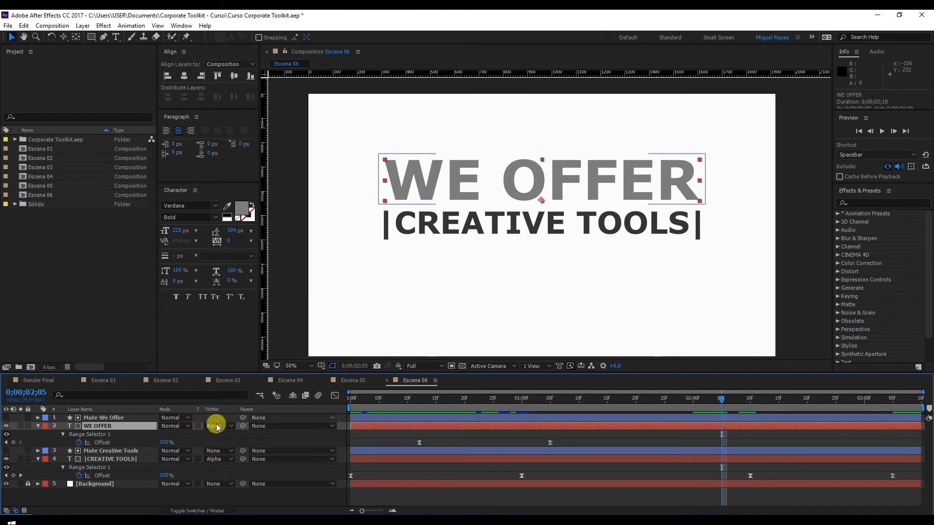
{"action": "left_click", "coordinate": [13, 443]}
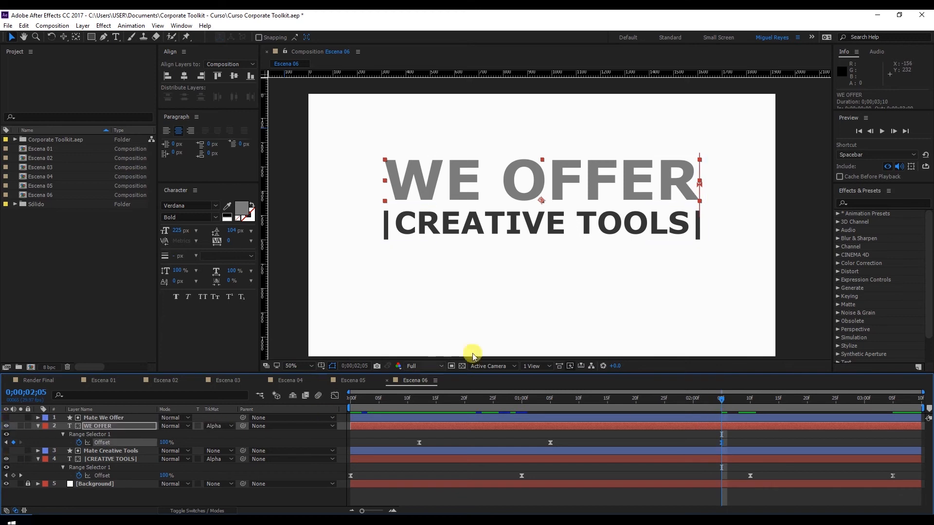
{"action": "left_click", "coordinate": [865, 404]}
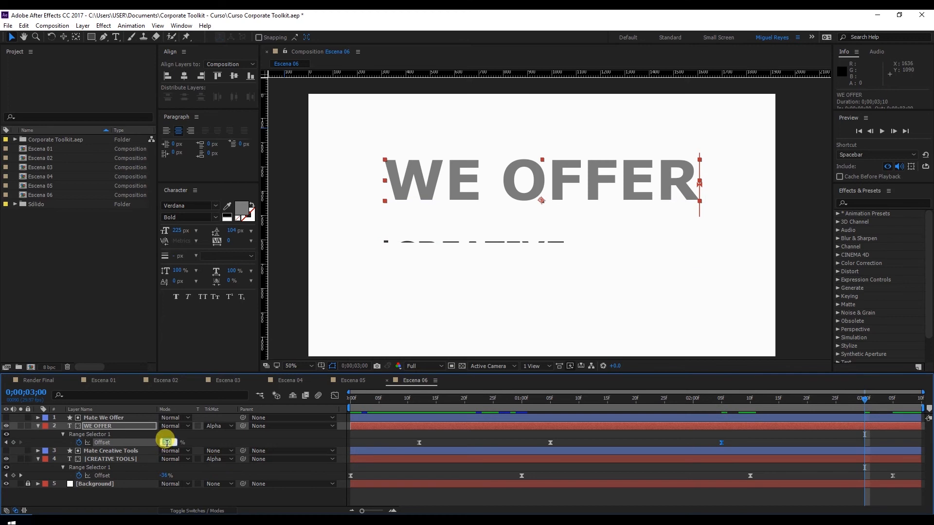
{"action": "key", "text": "Return"}
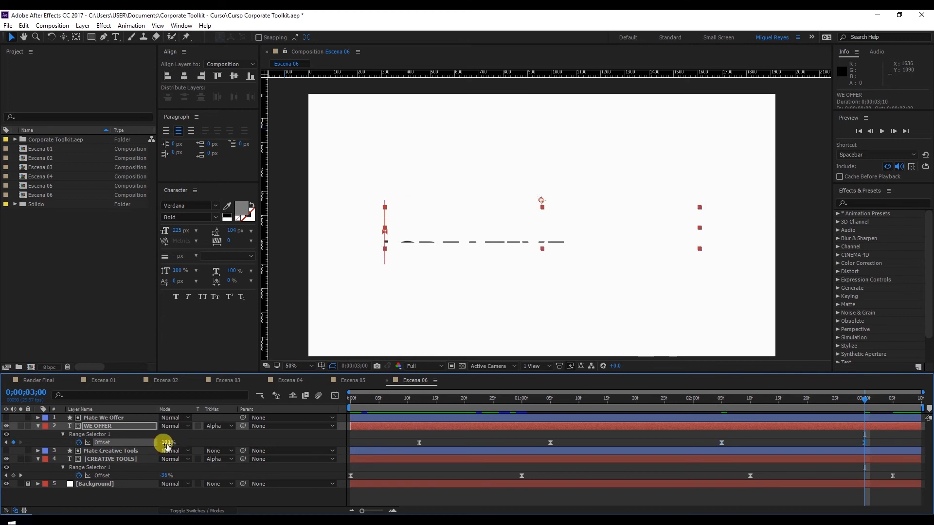
Step: Preview how both titles animate out near the end of the composition
{"action": "left_click_drag", "start_coordinate": [824, 397], "coordinate": [688, 407]}
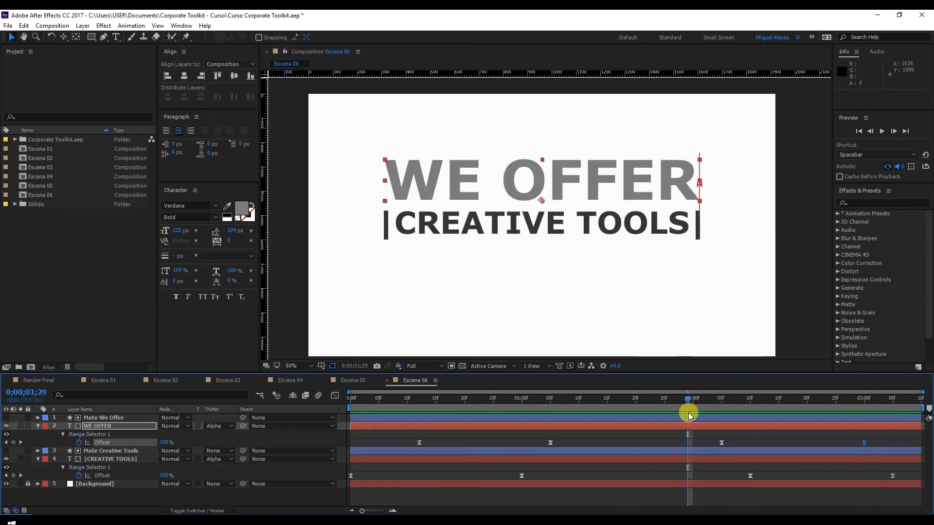
{"action": "key", "text": "space"}
{"action": "left_click_drag", "start_coordinate": [864, 405], "coordinate": [488, 459]}
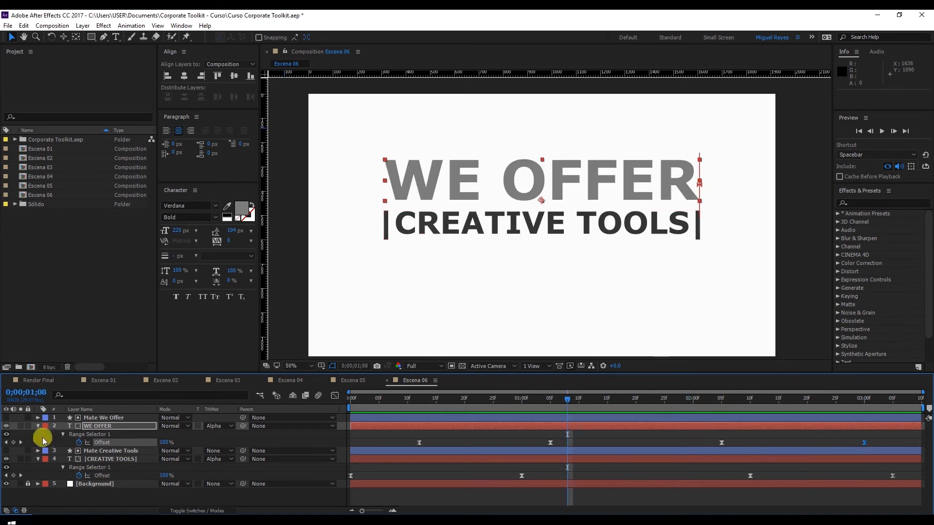
Step: Collapse the WE OFFER and |CREATIVE TOOLS| layers, move the playhead to 0;00;01;00 and deselect everything
{"action": "left_click", "coordinate": [38, 426]}
{"action": "left_click", "coordinate": [454, 399]}
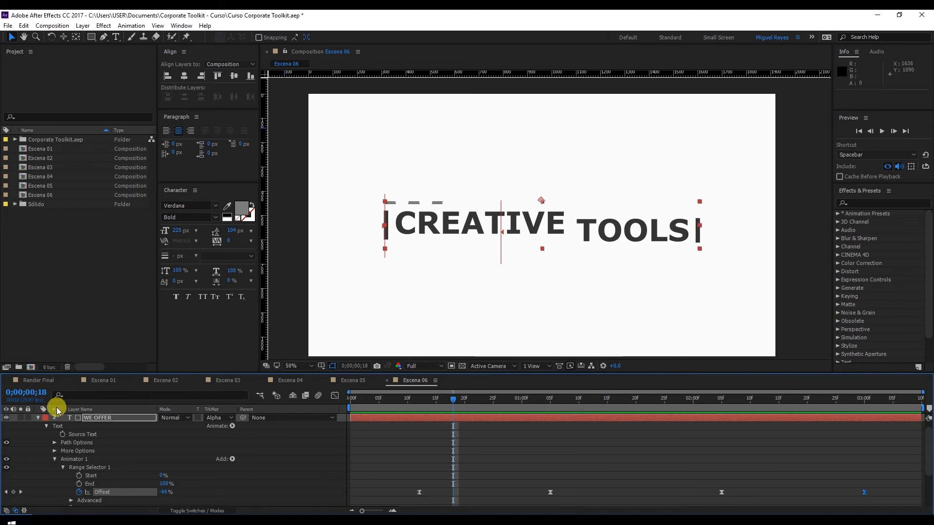
{"action": "left_click", "coordinate": [38, 419]}
{"action": "left_click_drag", "start_coordinate": [453, 399], "coordinate": [522, 399]}
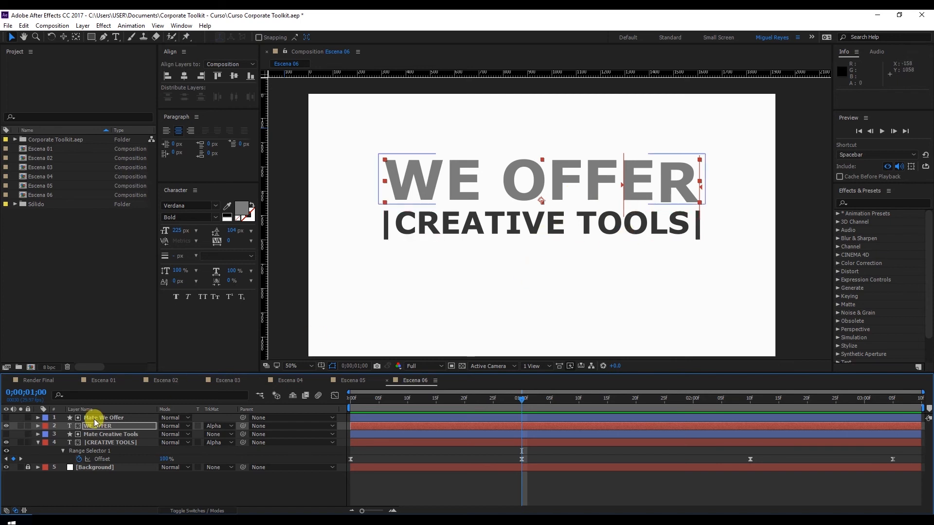
{"action": "left_click", "coordinate": [37, 443]}
{"action": "left_click", "coordinate": [101, 492]}
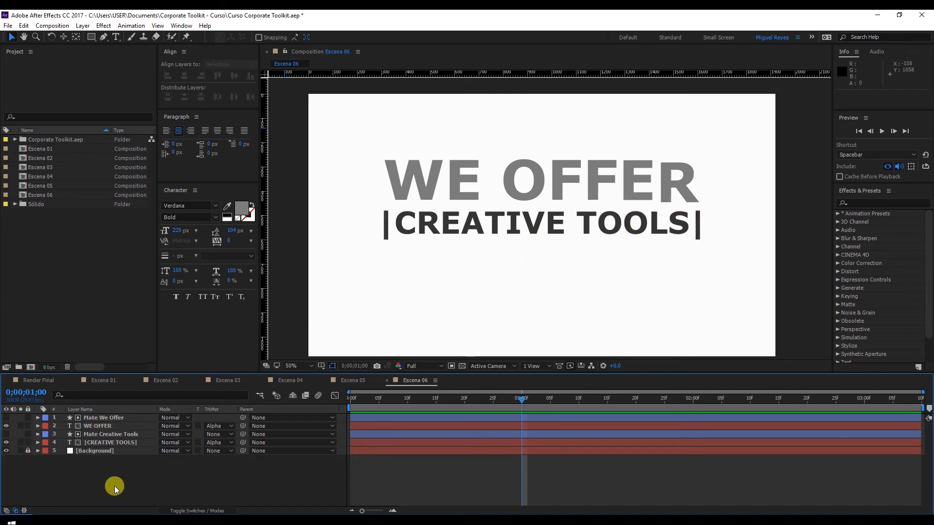
Step: Create a two-node camera layer with the 35mm preset and dismiss the 2D layers warning
{"action": "right_click", "coordinate": [124, 478]}
{"action": "mouse_move", "coordinate": [161, 371]}
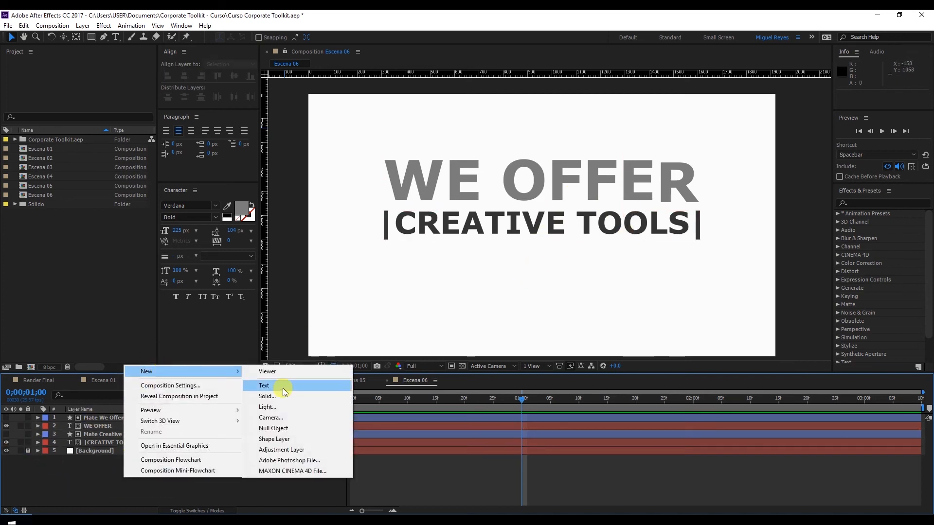
{"action": "left_click", "coordinate": [292, 417]}
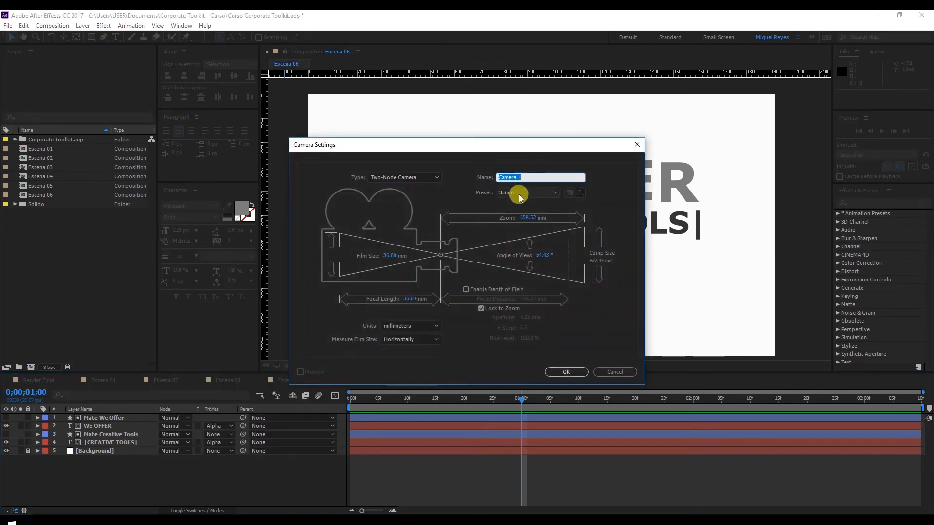
{"action": "left_click", "coordinate": [519, 193]}
{"action": "left_click", "coordinate": [524, 263]}
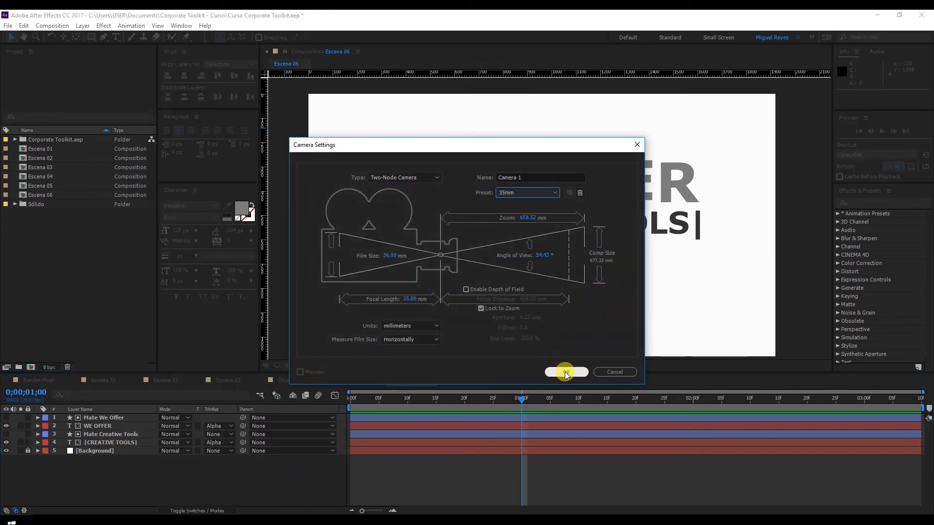
{"action": "left_click", "coordinate": [565, 371]}
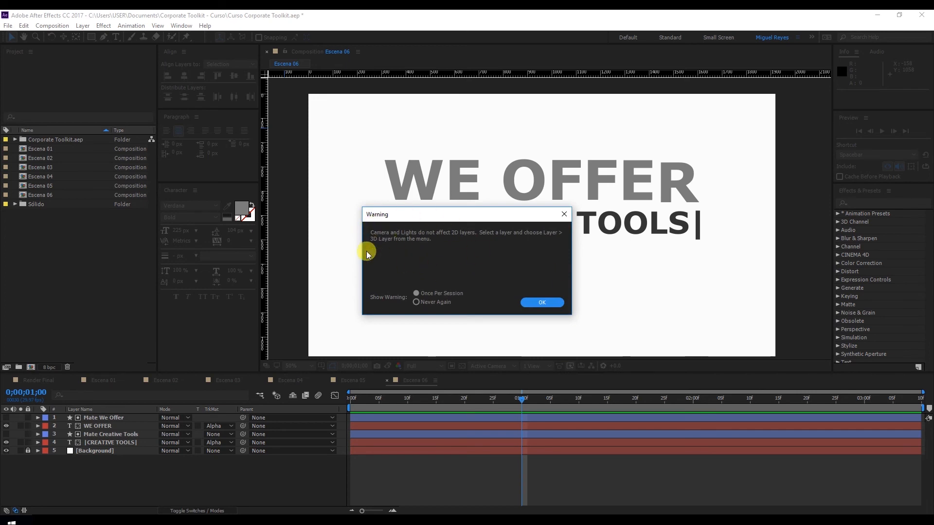
{"action": "left_click", "coordinate": [541, 302]}
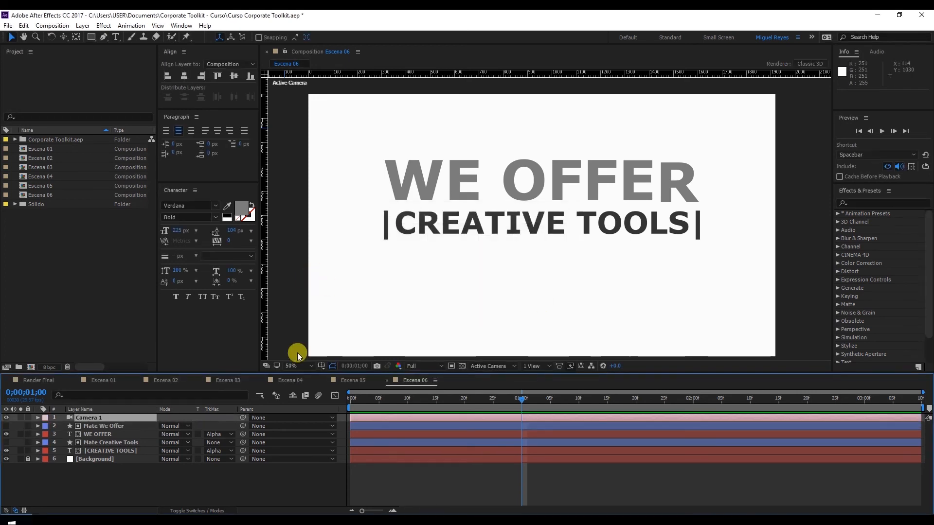
Step: Turn on 3D for both text layers and both matte layers
{"action": "left_click", "coordinate": [204, 511]}
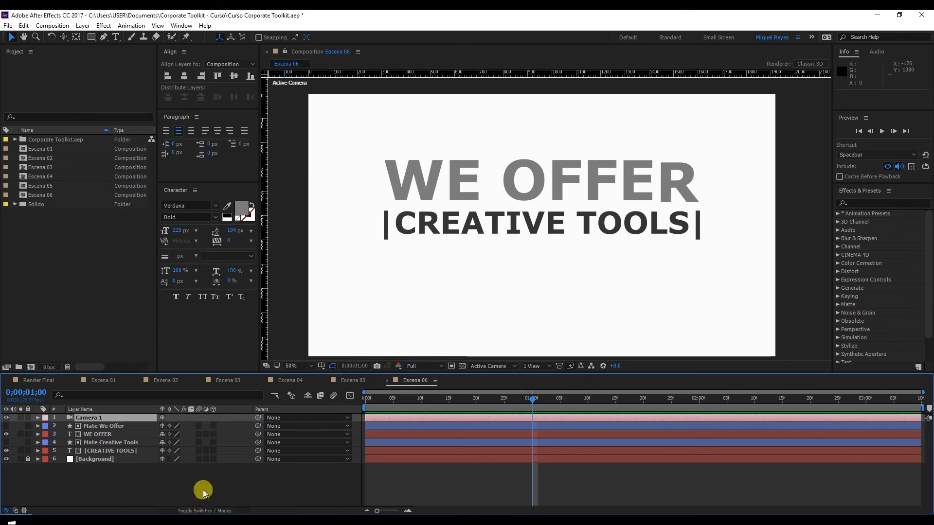
{"action": "left_click", "coordinate": [213, 427]}
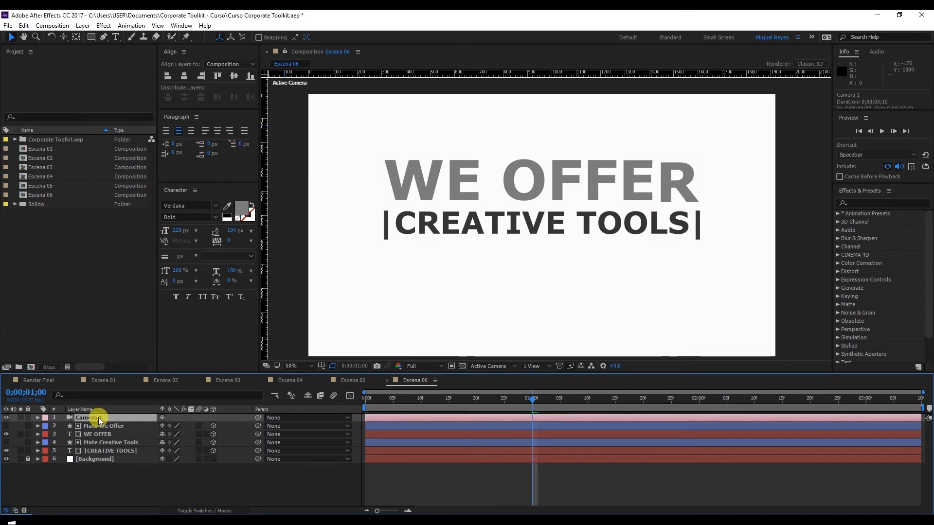
Step: Keyframe Camera 1's Point of Interest and Position at 0;00;00;20 and add matching keyframes for both at 0;00;02;00
{"action": "left_click", "coordinate": [38, 418]}
{"action": "left_click", "coordinate": [51, 427]}
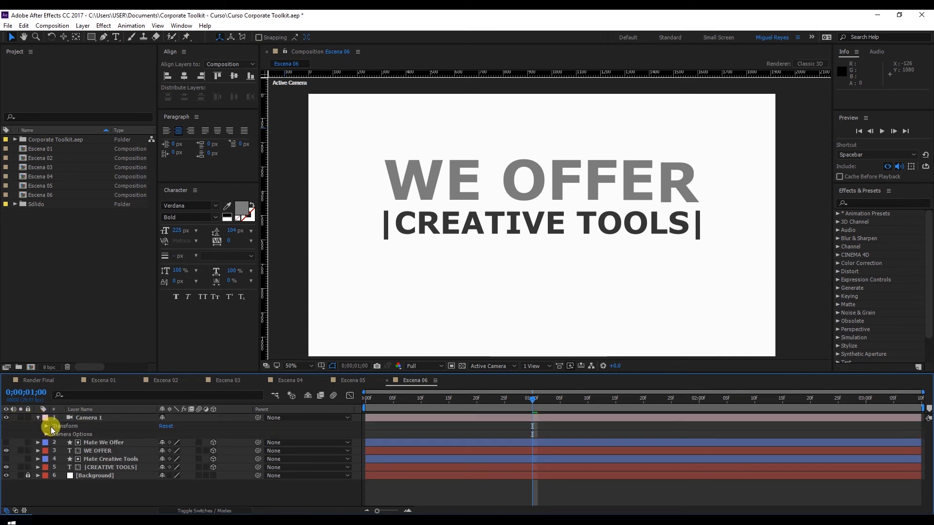
{"action": "left_click", "coordinate": [47, 427]}
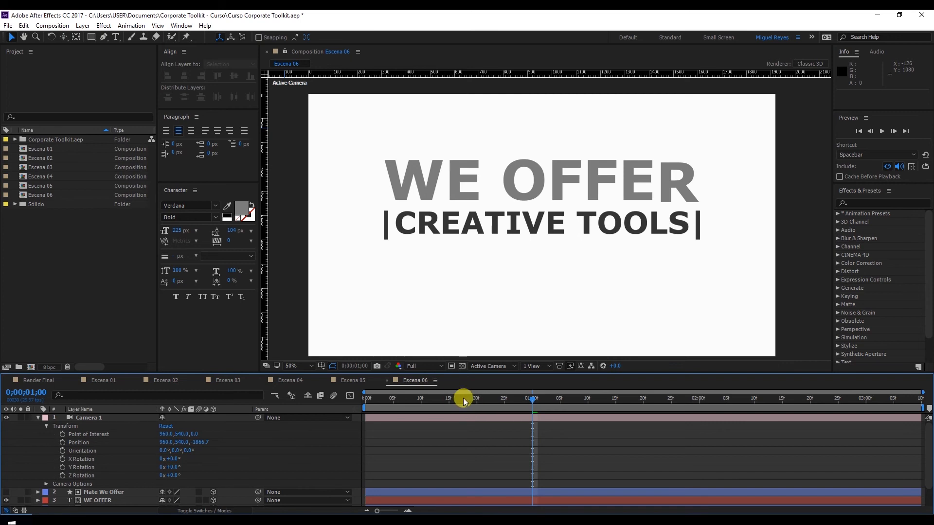
{"action": "left_click", "coordinate": [475, 400]}
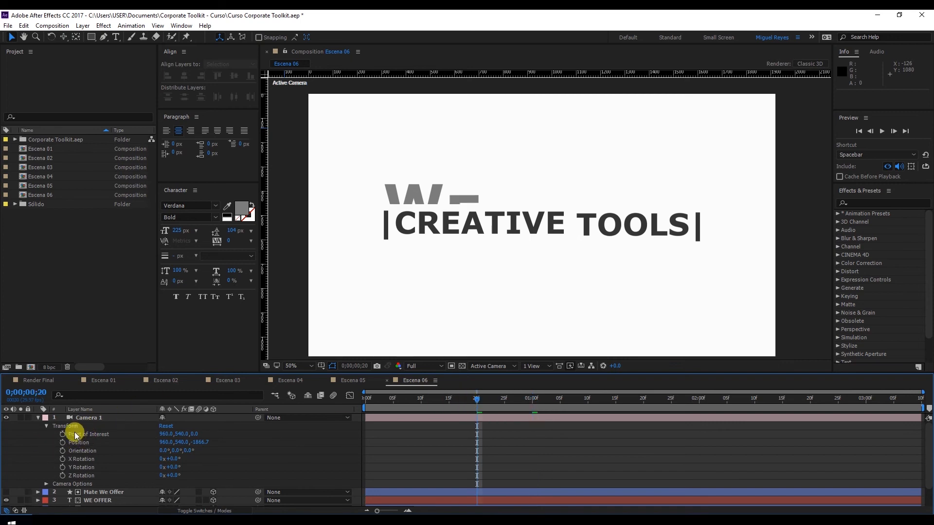
{"action": "left_click", "coordinate": [62, 434]}
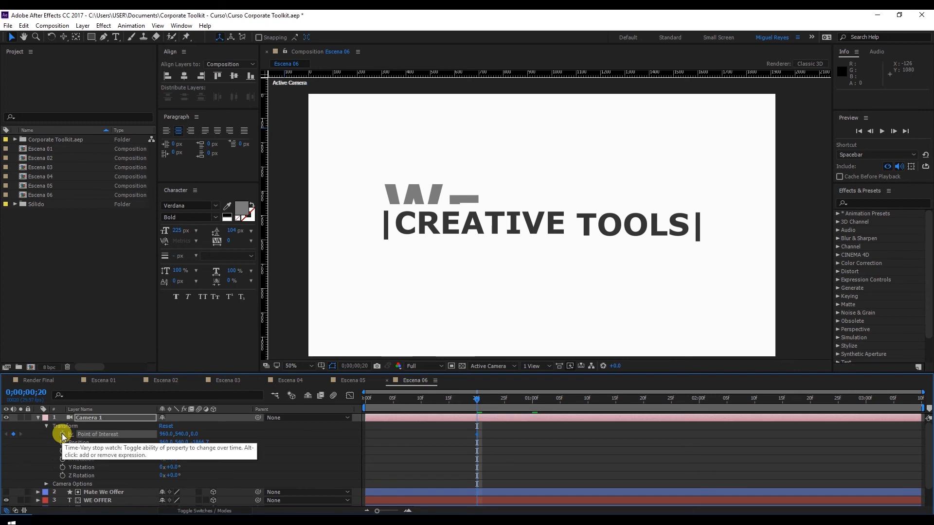
{"action": "left_click", "coordinate": [63, 442]}
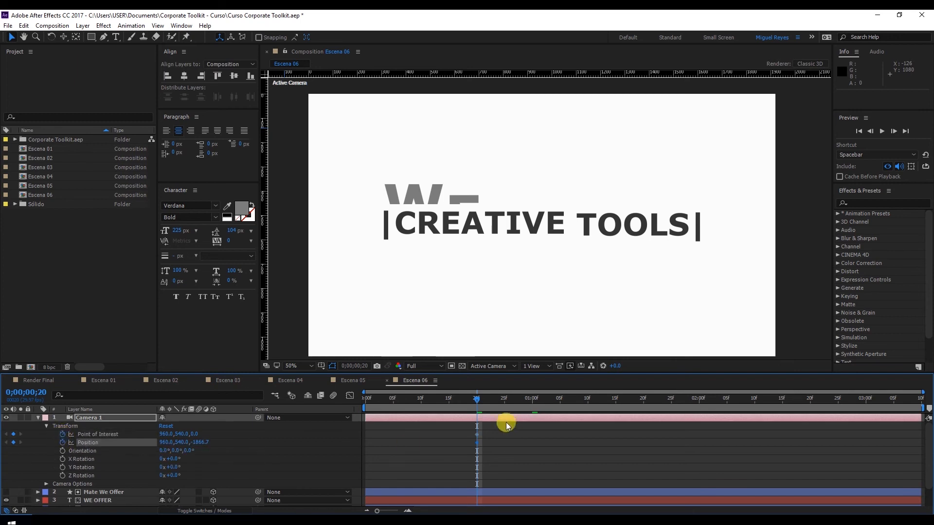
{"action": "left_click", "coordinate": [700, 399]}
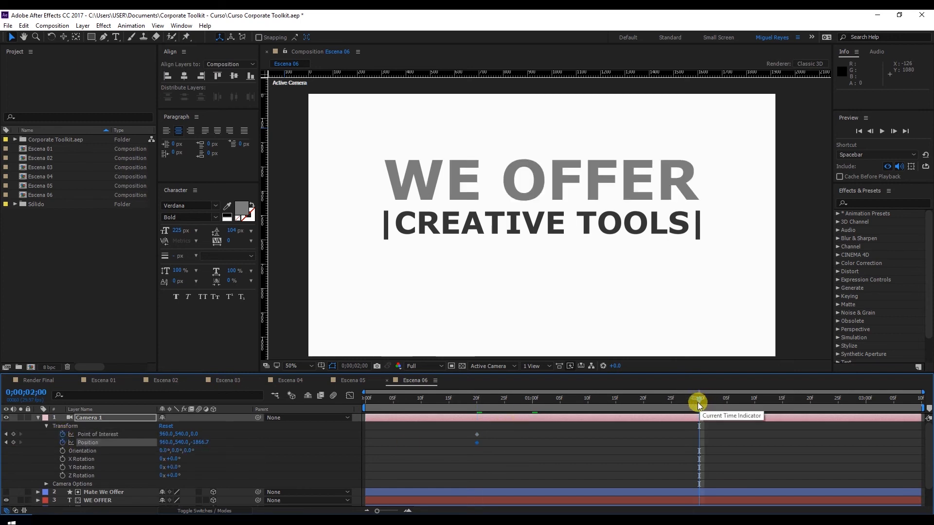
{"action": "left_click", "coordinate": [13, 434]}
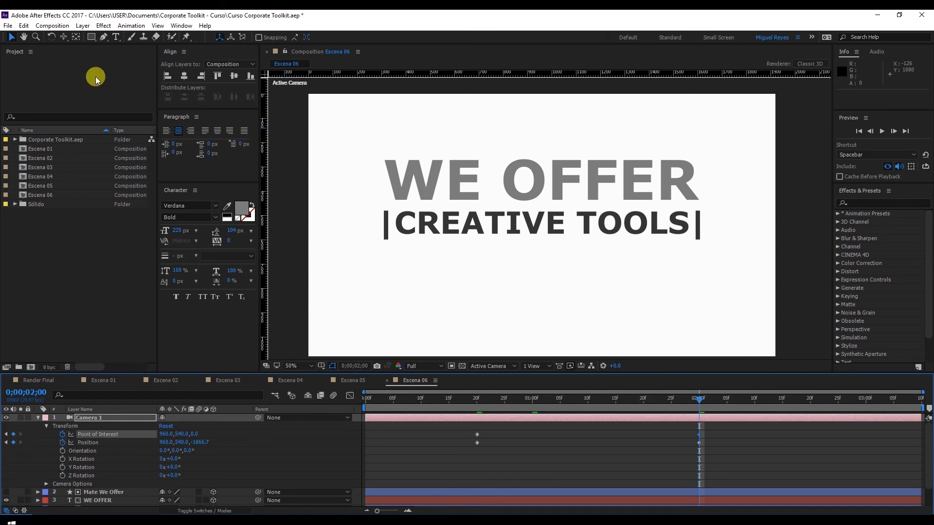
Step: Use the Track XY Camera Tool at 0;00;02;00 to shift Camera 1 vertically to about Y 424, lowering the text in frame
{"action": "left_click_drag", "start_coordinate": [65, 38], "coordinate": [105, 59]}
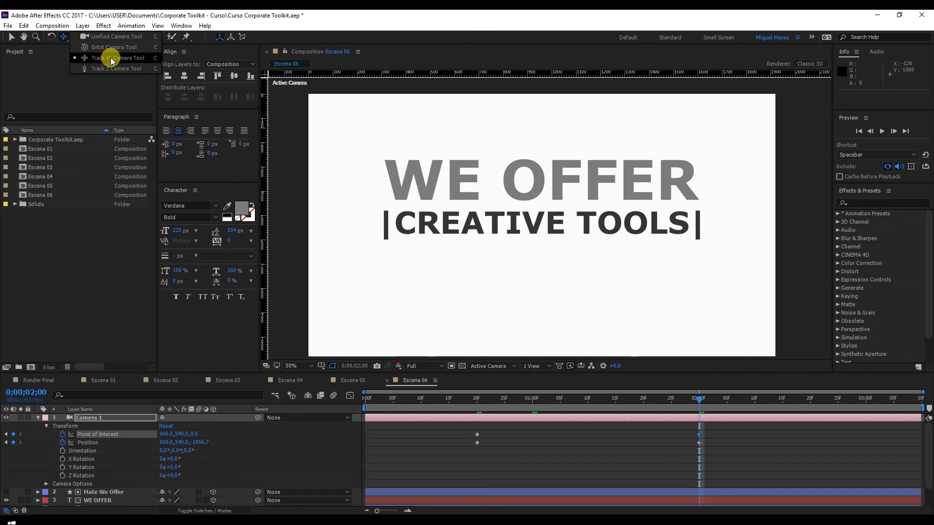
{"action": "left_click_drag", "start_coordinate": [110, 57], "coordinate": [110, 58]}
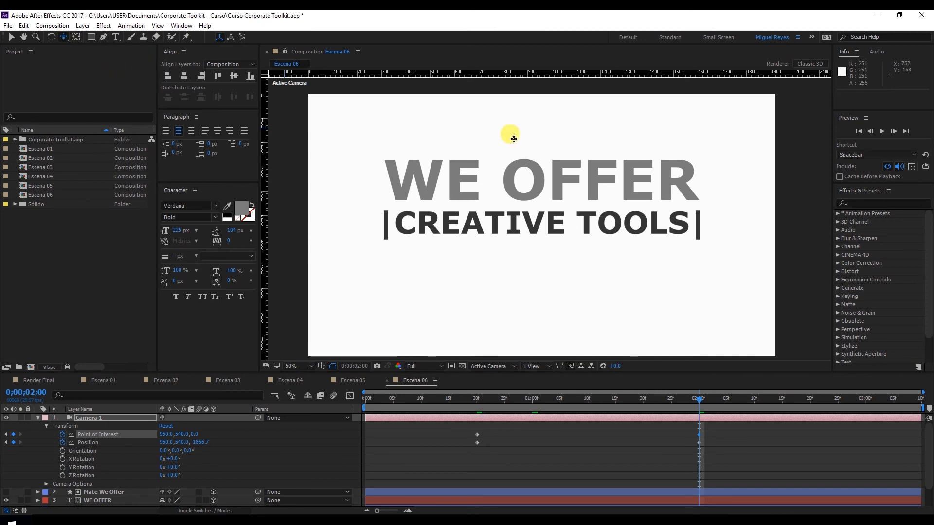
{"action": "left_click", "coordinate": [537, 184]}
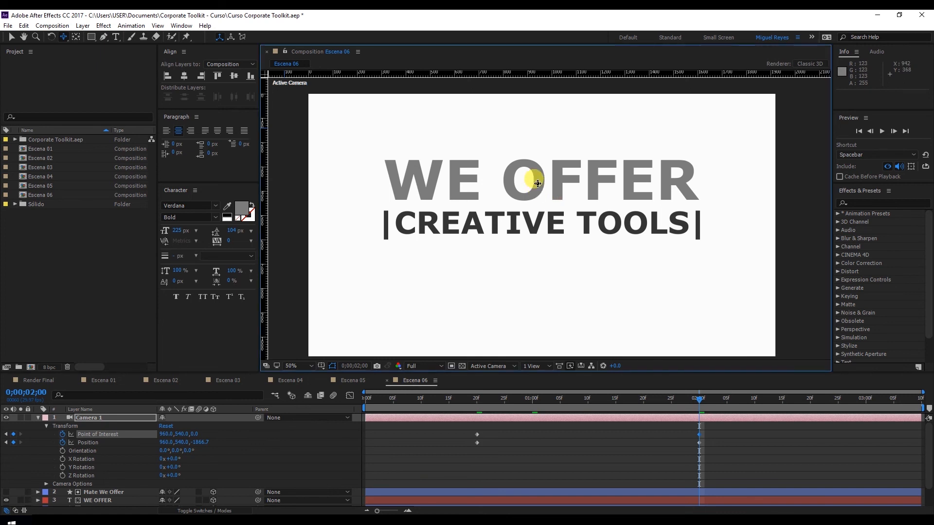
{"action": "left_click_drag", "start_coordinate": [538, 183], "coordinate": [532, 219]}
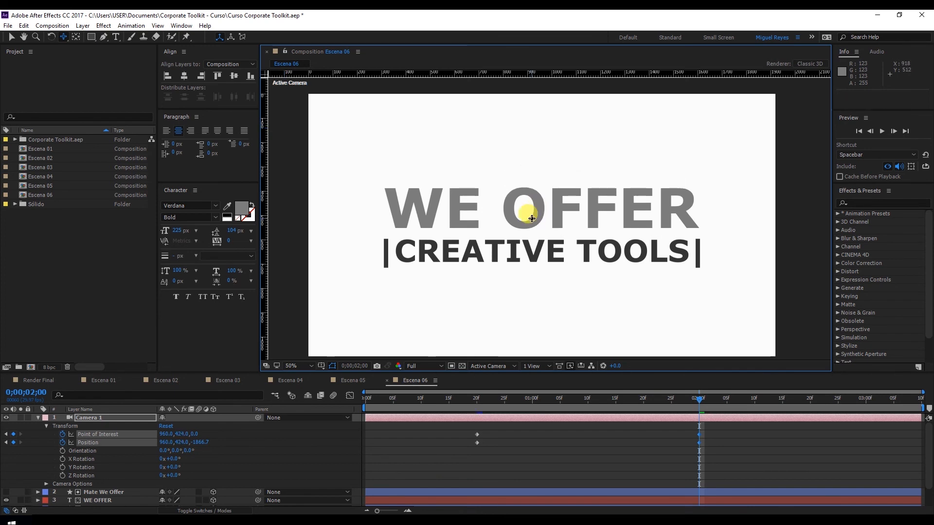
Step: Fine-tune the camera's vertical position to Y 432 against the title/action safe guides, and hide the guides again
{"action": "left_click", "coordinate": [333, 366]}
{"action": "left_click", "coordinate": [336, 377]}
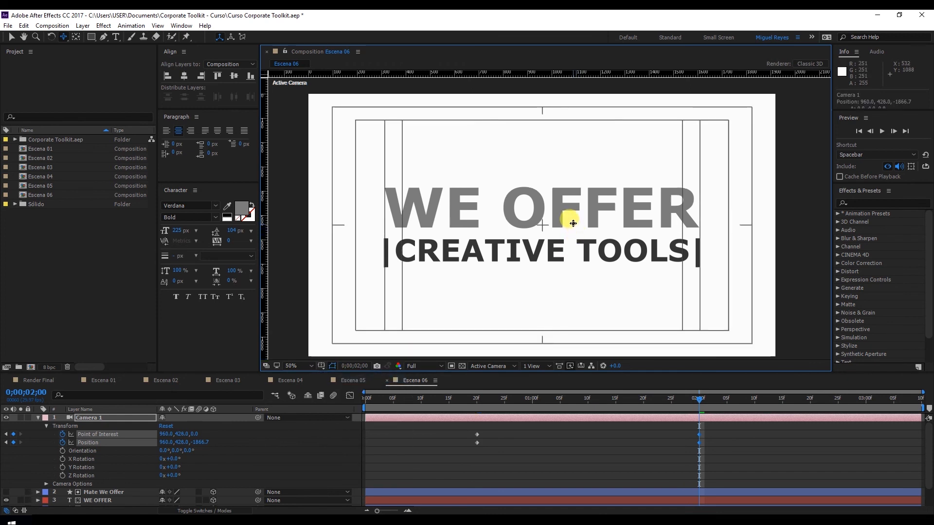
{"action": "left_click_drag", "start_coordinate": [573, 223], "coordinate": [573, 222]}
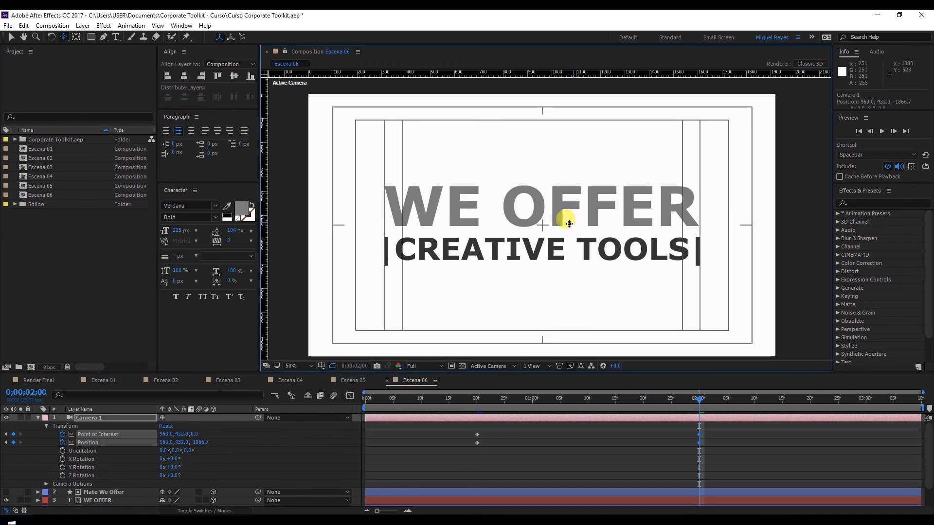
{"action": "left_click", "coordinate": [333, 366]}
{"action": "left_click", "coordinate": [335, 377]}
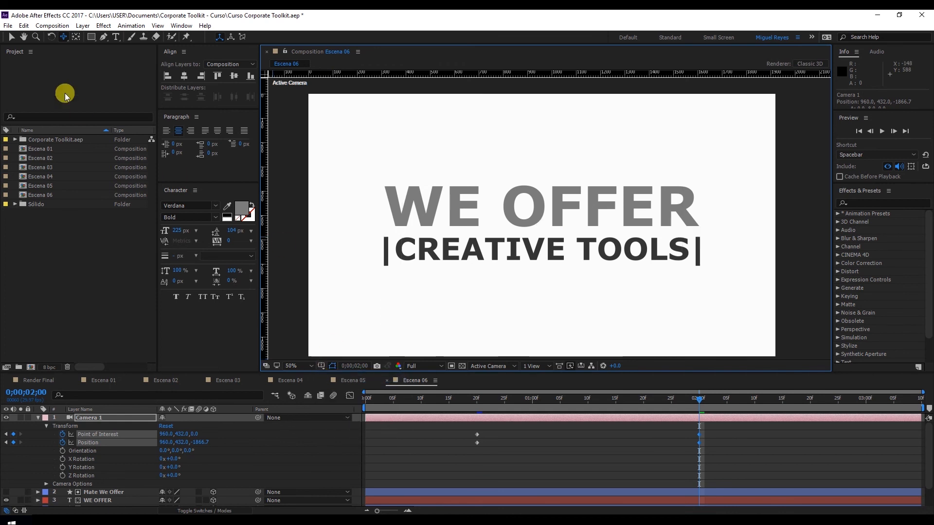
Step: Apply Easy Ease to all of Camera 1's Point of Interest and Position keyframes and deselect them
{"action": "left_click_drag", "start_coordinate": [459, 433], "coordinate": [714, 457]}
{"action": "right_click", "coordinate": [699, 443]}
{"action": "mouse_move", "coordinate": [716, 438]}
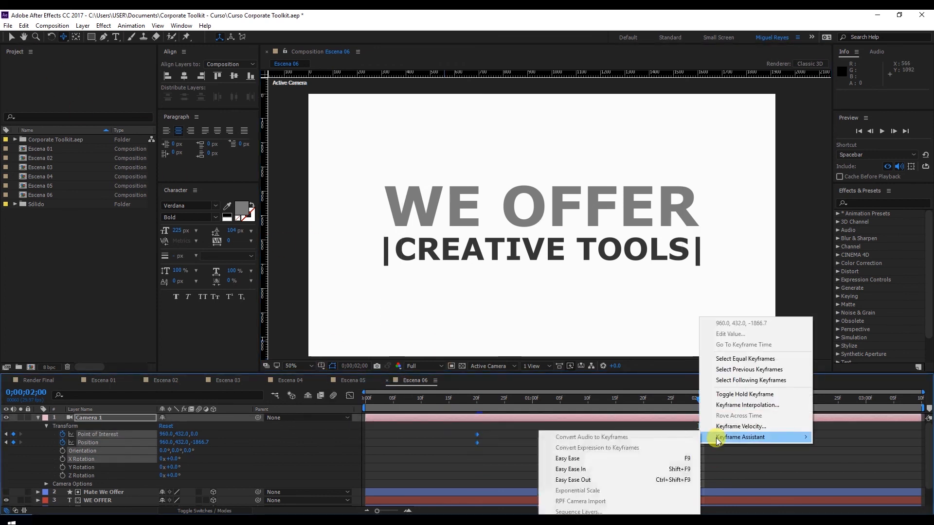
{"action": "left_click", "coordinate": [618, 457]}
{"action": "left_click", "coordinate": [489, 439]}
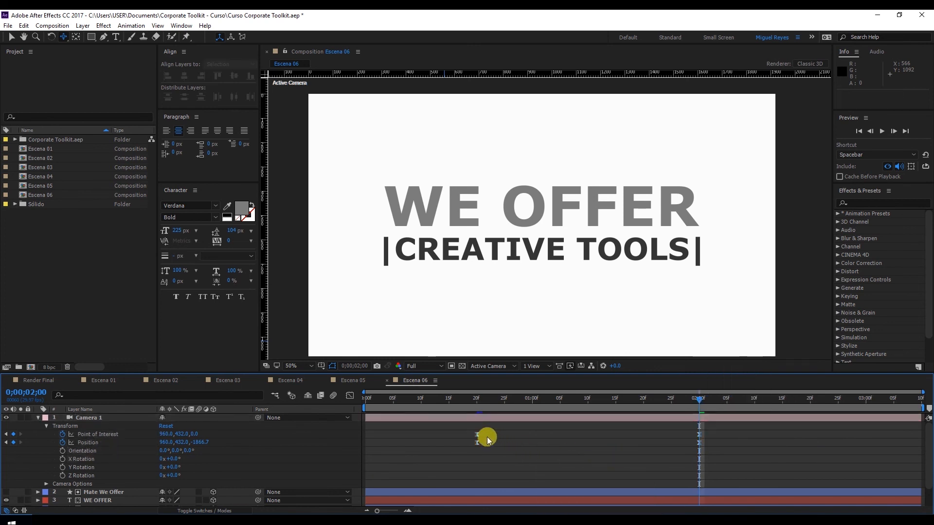
Step: Reshape the speed graph of Camera 1's Point of Interest and Position for a fast start at 0;00;00;20 and long ease into 0;00;02;00
{"action": "left_click", "coordinate": [477, 399]}
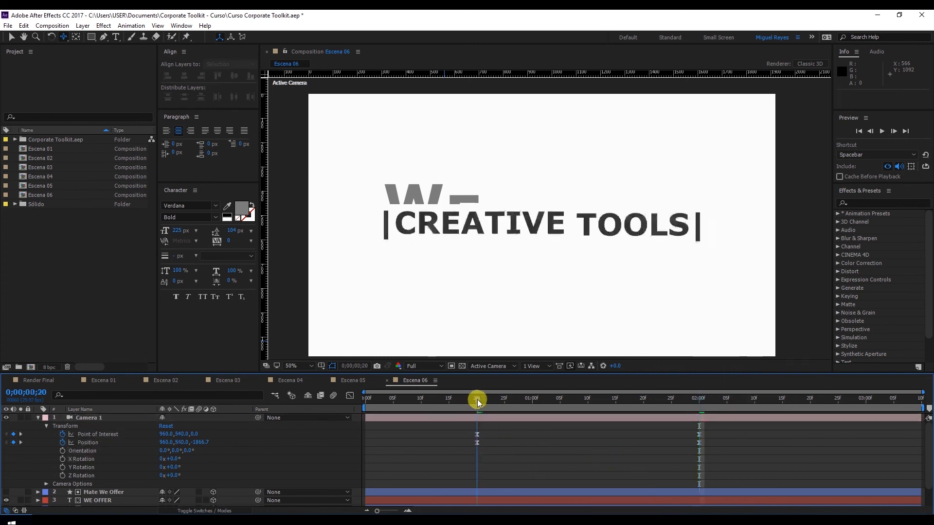
{"action": "left_click", "coordinate": [350, 397]}
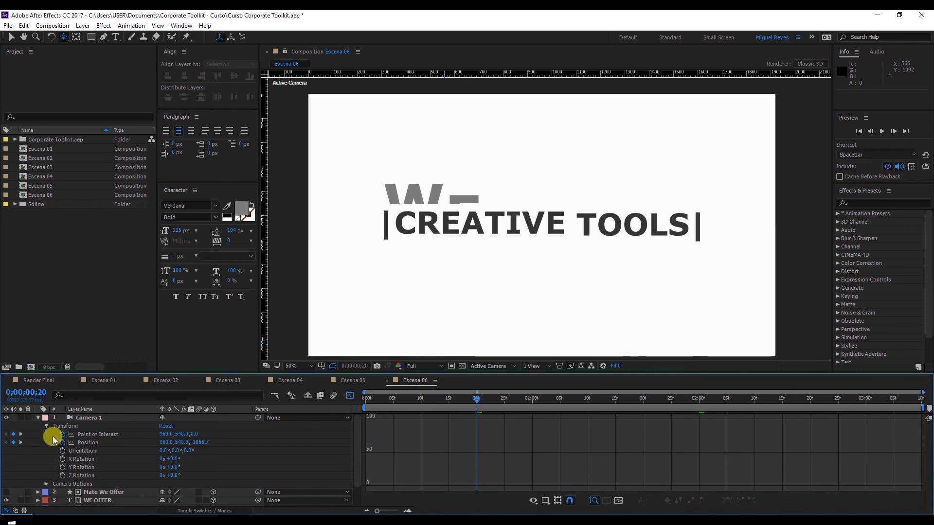
{"action": "left_click", "coordinate": [86, 442]}
{"action": "left_click", "coordinate": [94, 434], "text": "shift"}
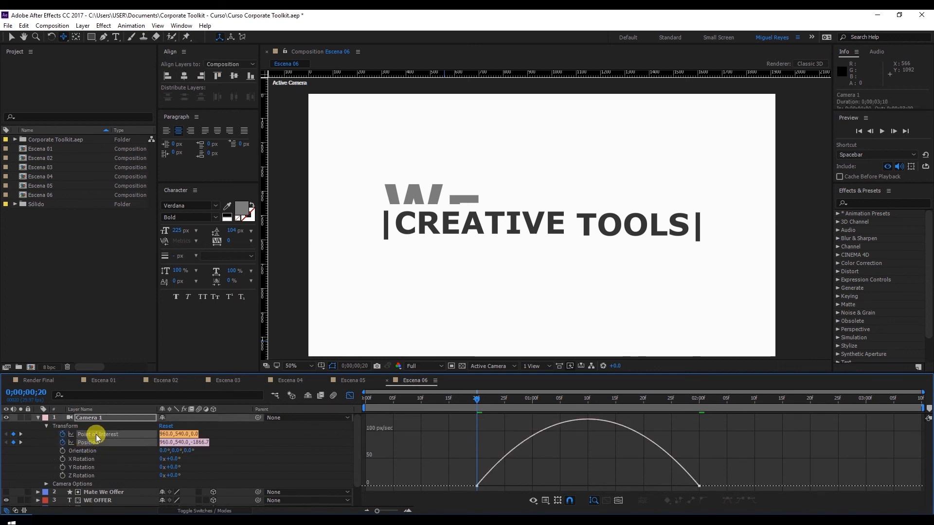
{"action": "mouse_move", "coordinate": [474, 486]}
{"action": "left_mouse_down"}
{"action": "mouse_move", "coordinate": [501, 491]}
{"action": "mouse_move", "coordinate": [477, 493]}
{"action": "left_mouse_up"}
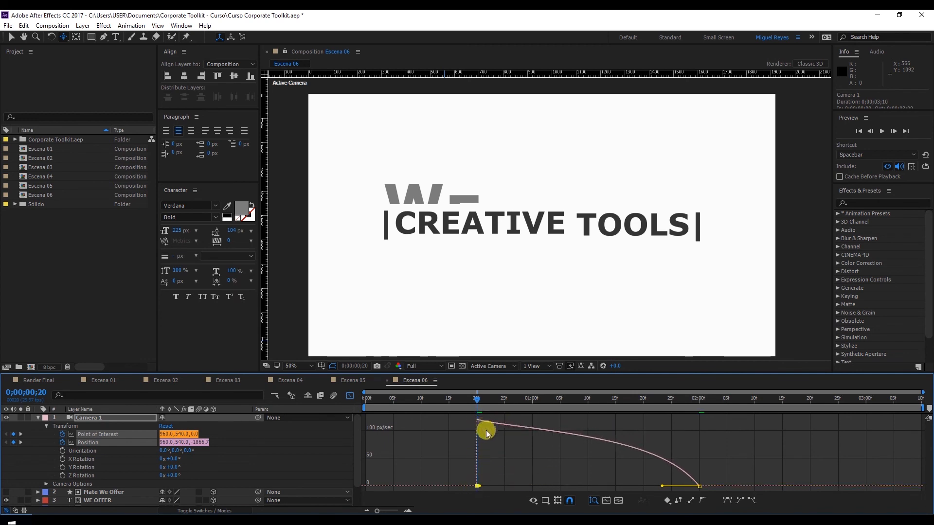
{"action": "key", "text": "ctrl+z"}
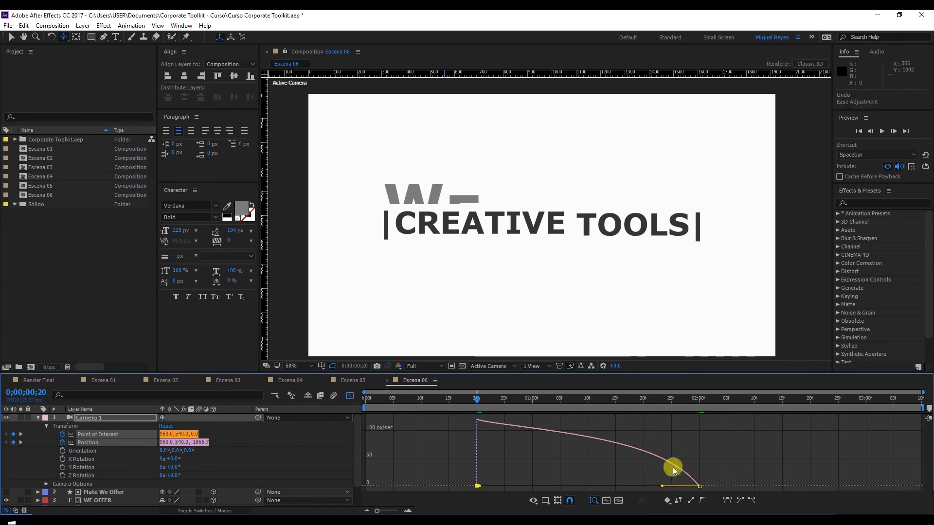
{"action": "left_click", "coordinate": [701, 482]}
{"action": "left_click_drag", "start_coordinate": [687, 491], "coordinate": [549, 491]}
Step: Preview the eased camera move, close the Graph Editor and play the composition again
{"action": "key", "text": "space"}
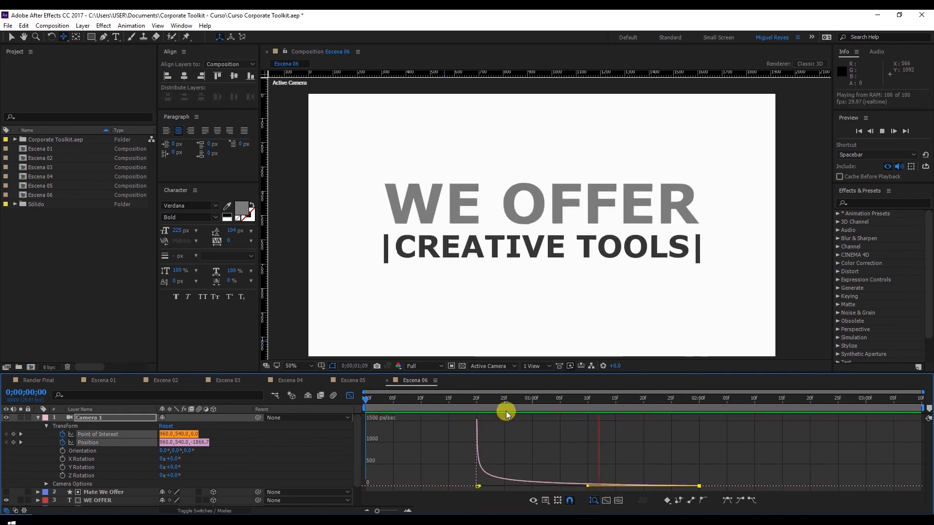
{"action": "left_click", "coordinate": [537, 402]}
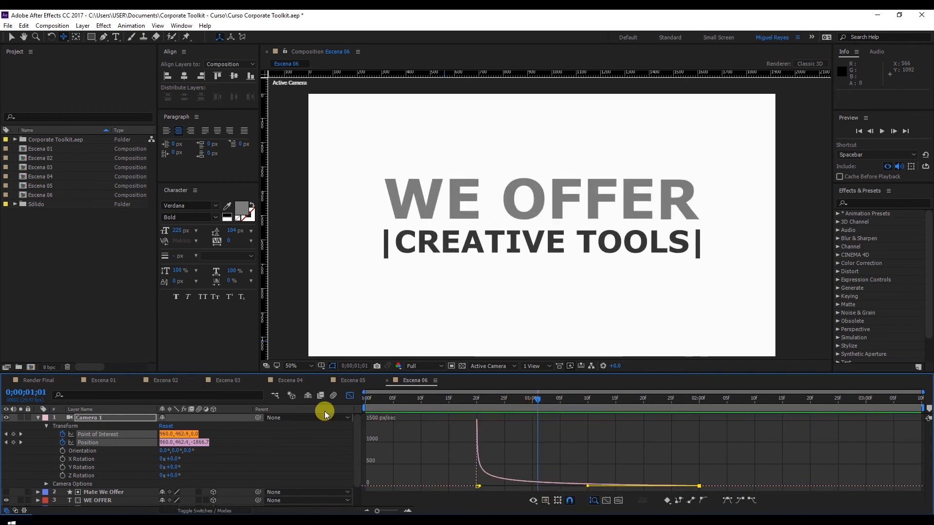
{"action": "left_click", "coordinate": [348, 401]}
{"action": "key", "text": "space"}
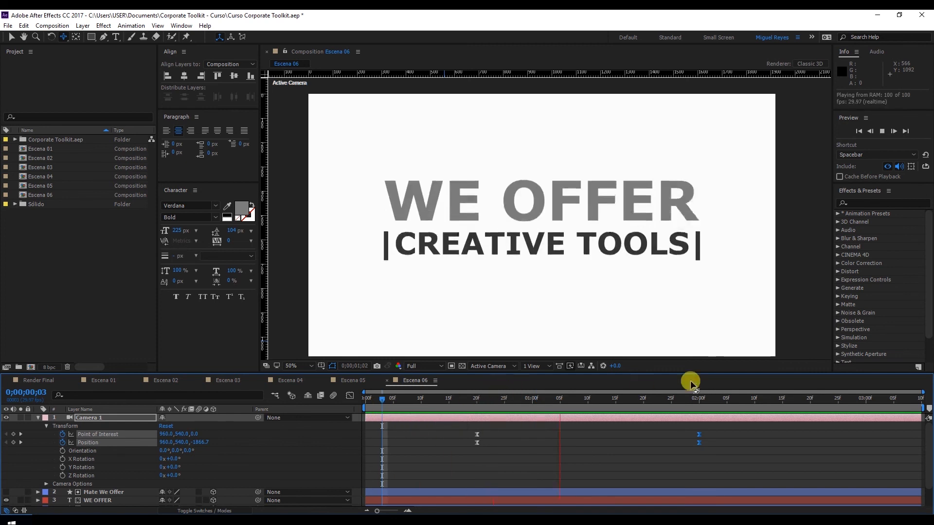